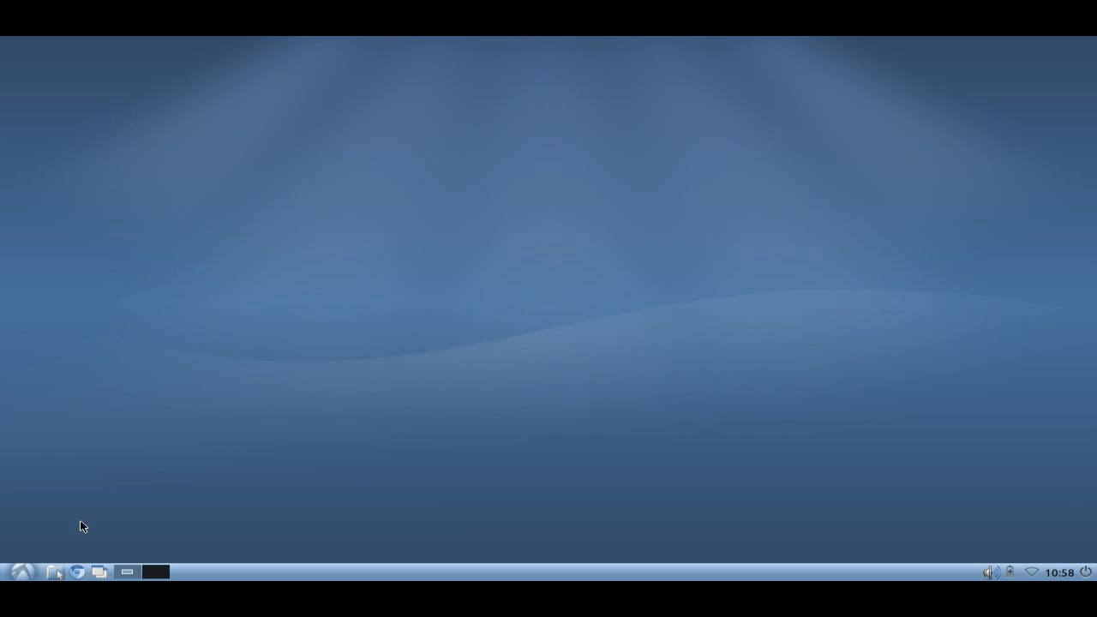
- Launch Monitor Settings from the Preferences menu to list VBOX1 and VBOX0
left_click(22, 572)
mouse_move(55, 508)
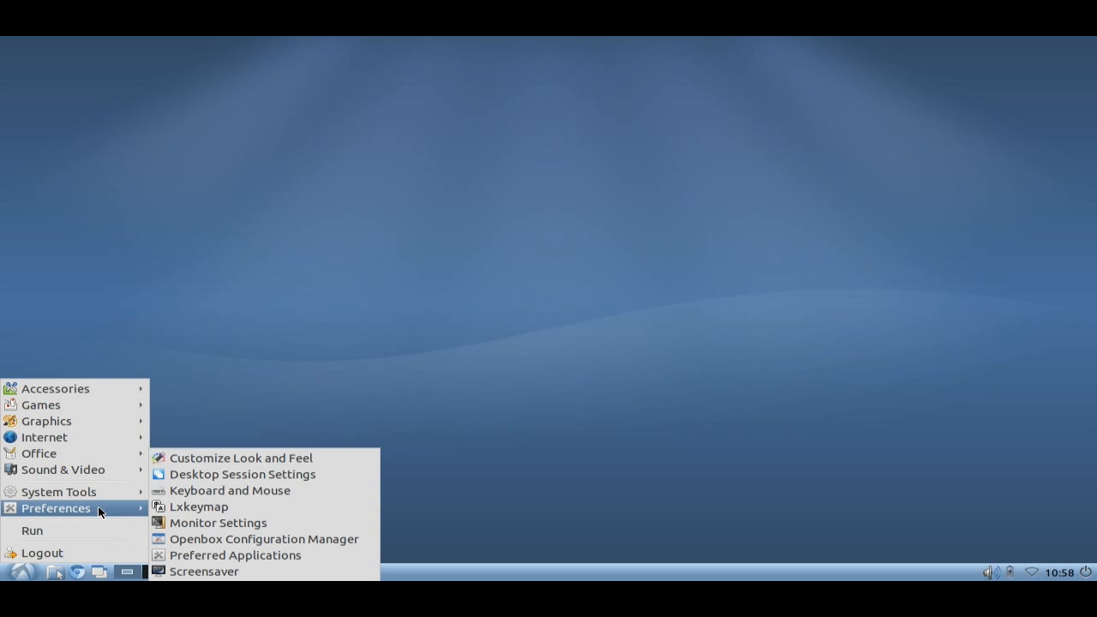
left_click(265, 523)
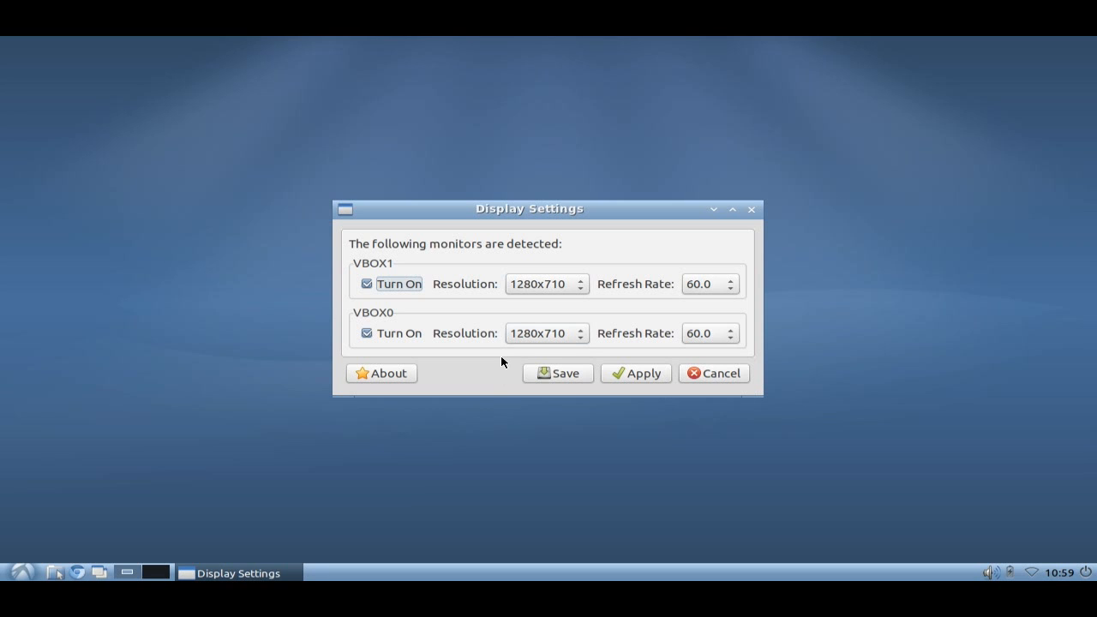
- Review VBOX1's available resolutions and close the list without changing it
left_click(585, 285)
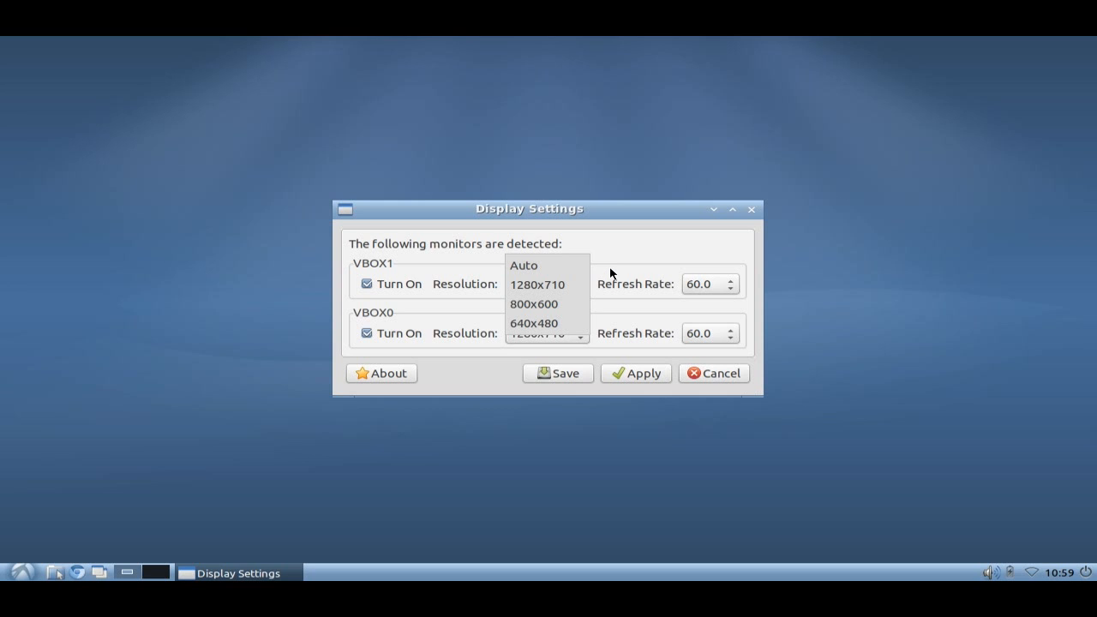
left_click(611, 273)
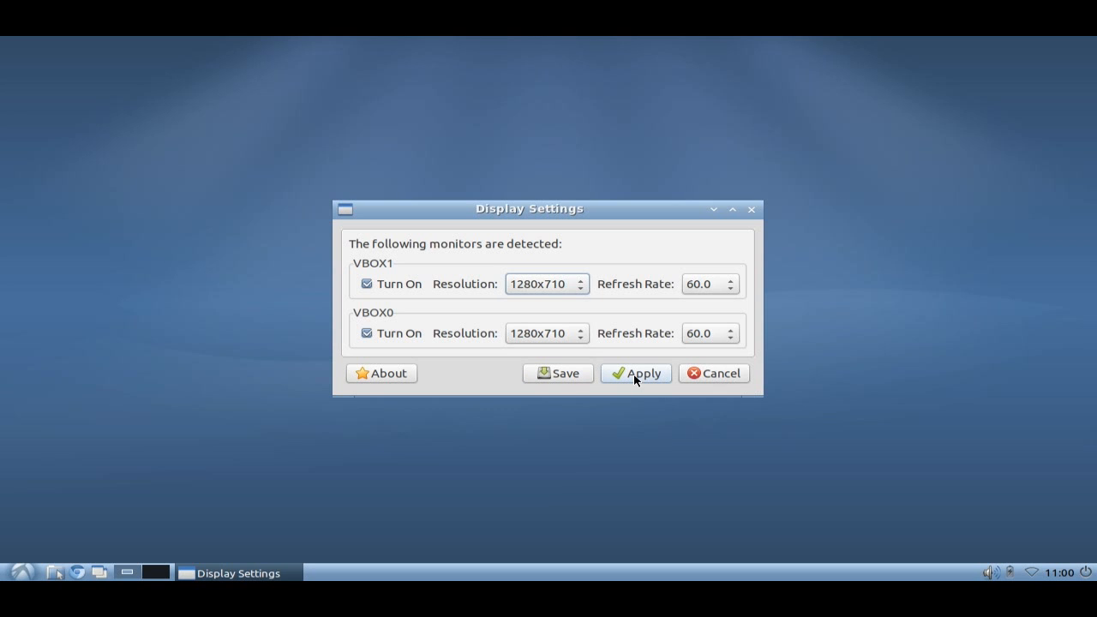
- Try VBOX1 at 800x600, then return it to 1280x710
left_click(565, 283)
left_click(532, 300)
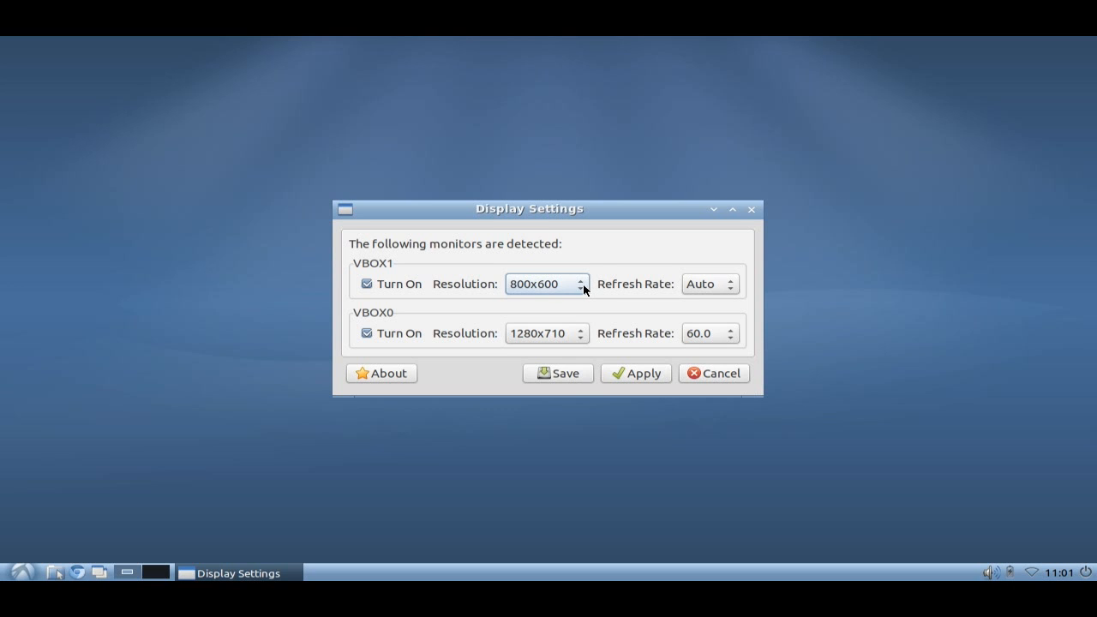
left_click(581, 284)
left_click(549, 265)
- Set VBOX1's refresh rate to 60.0 and cancel the dialog without applying
left_click(730, 283)
left_click(711, 304)
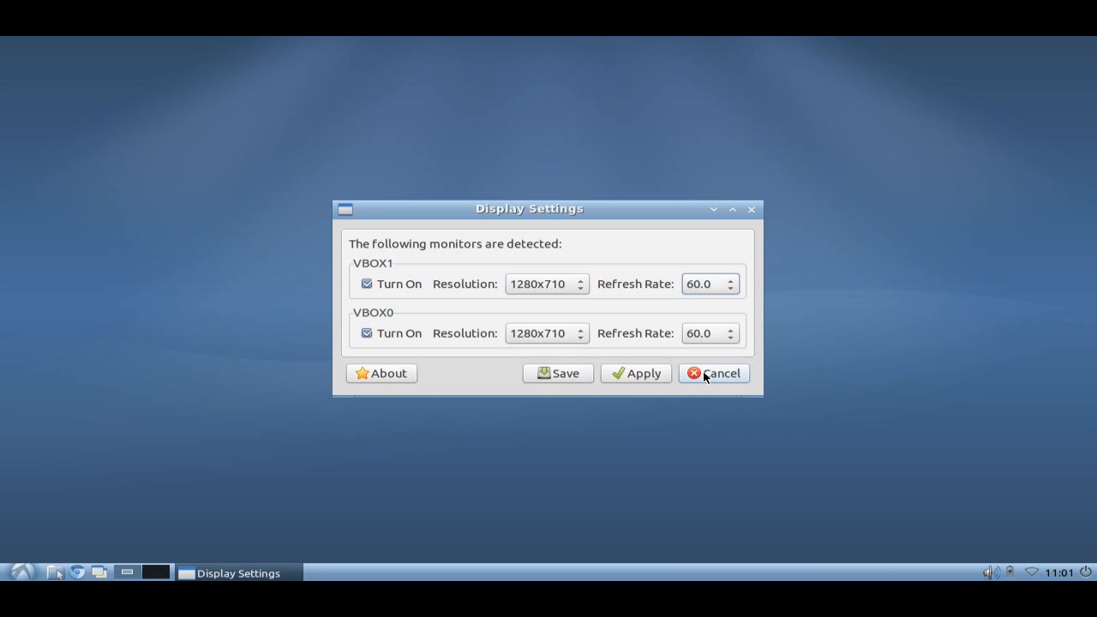
left_click(706, 376)
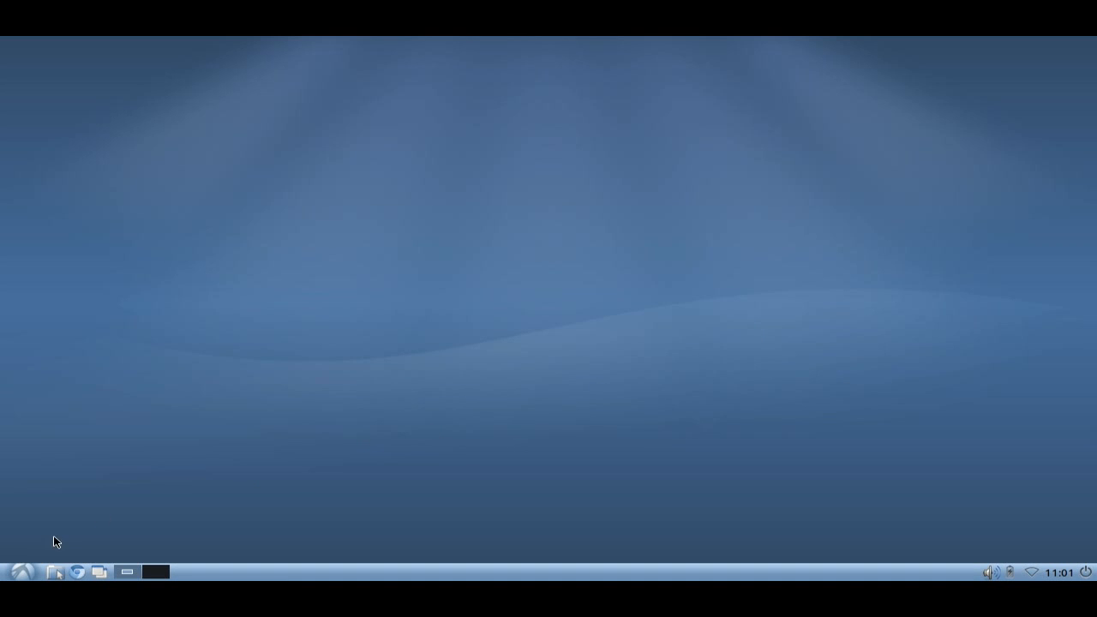
- Launch LXTerminal from Accessories and move it toward the screen centre
left_click(21, 572)
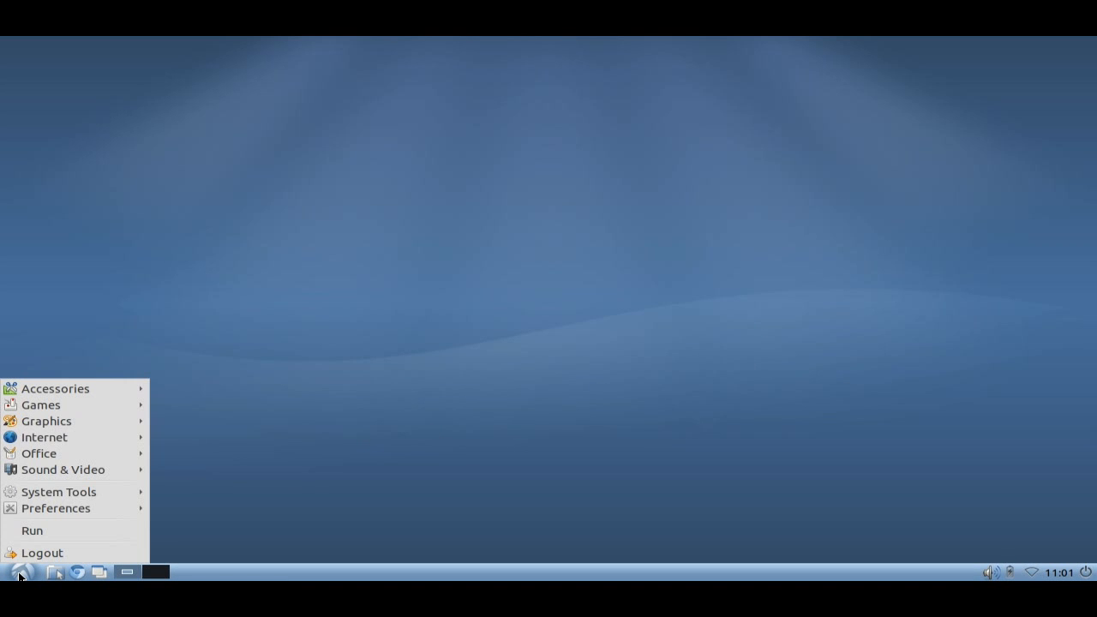
mouse_move(55, 388)
left_click(213, 476)
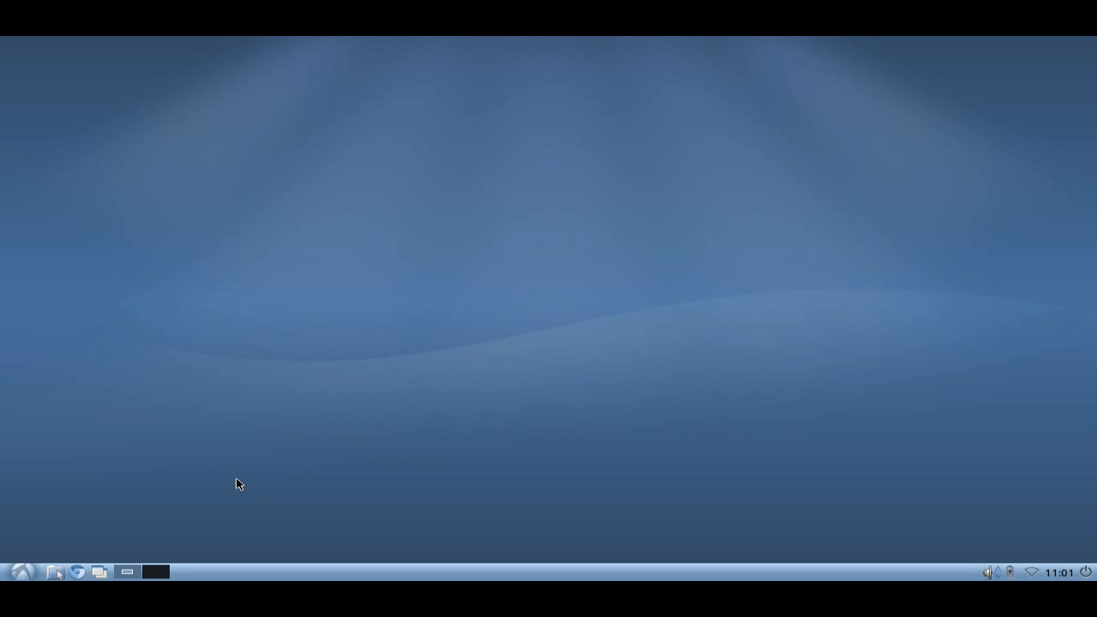
left_click(21, 572)
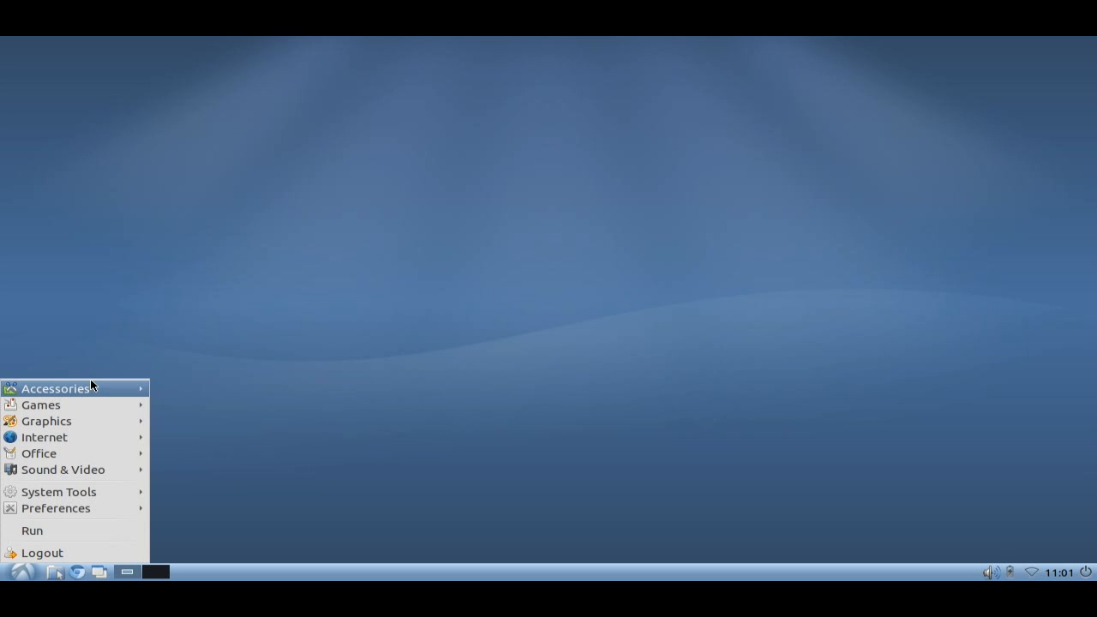
mouse_move(55, 388)
left_click(212, 469)
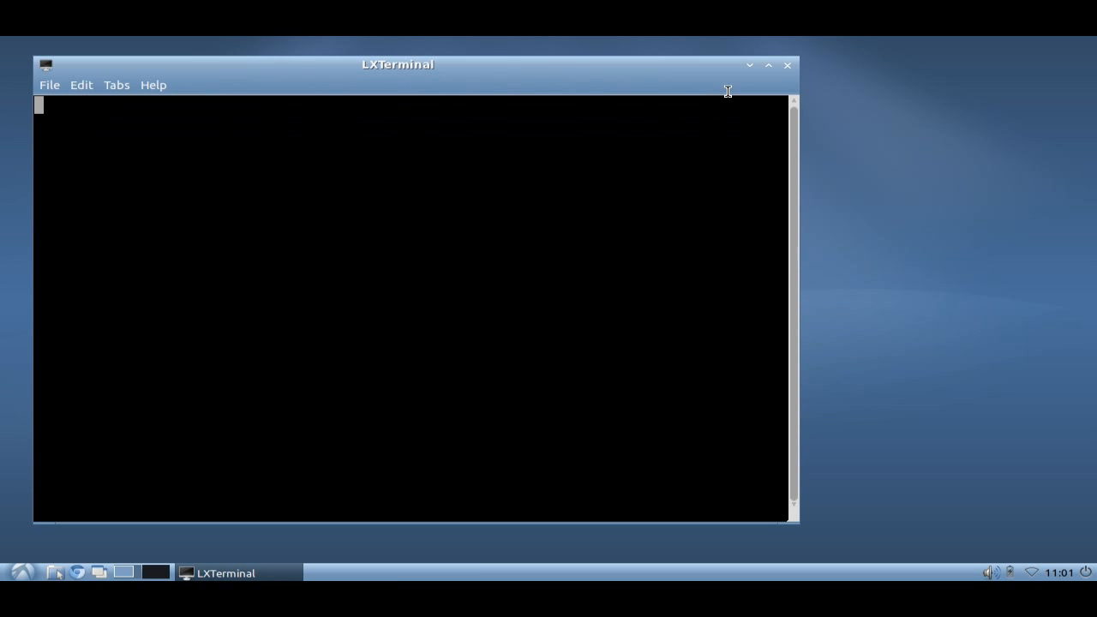
left_click_drag(644, 67, 758, 70)
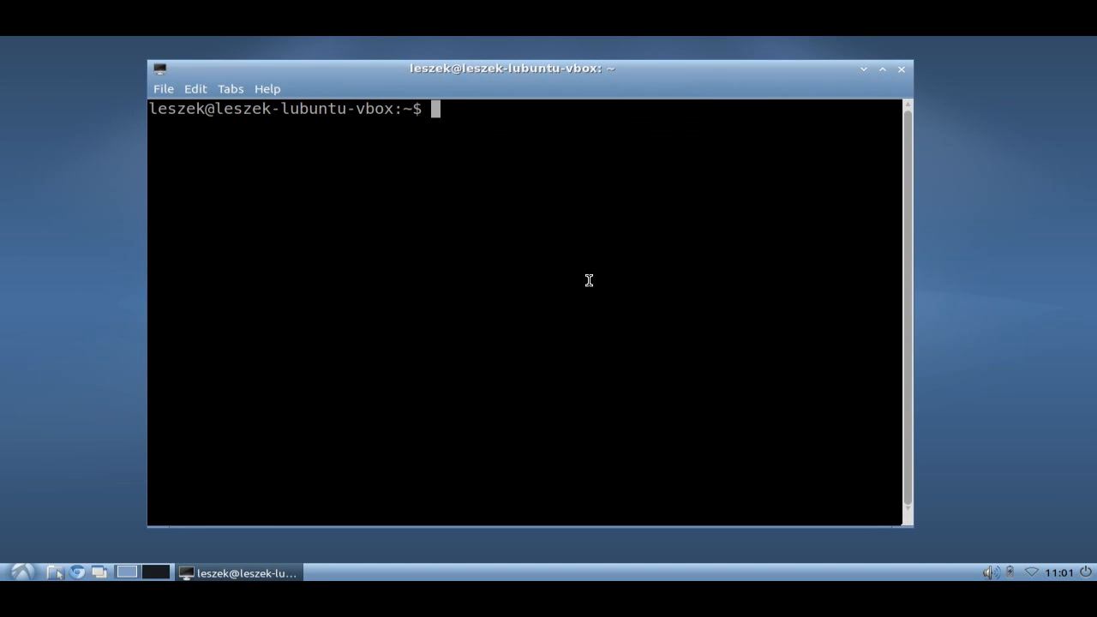
type("xrandr")
- Run xrandr to list VBOX0 and VBOX1 connected at 1280x710
key("Return")
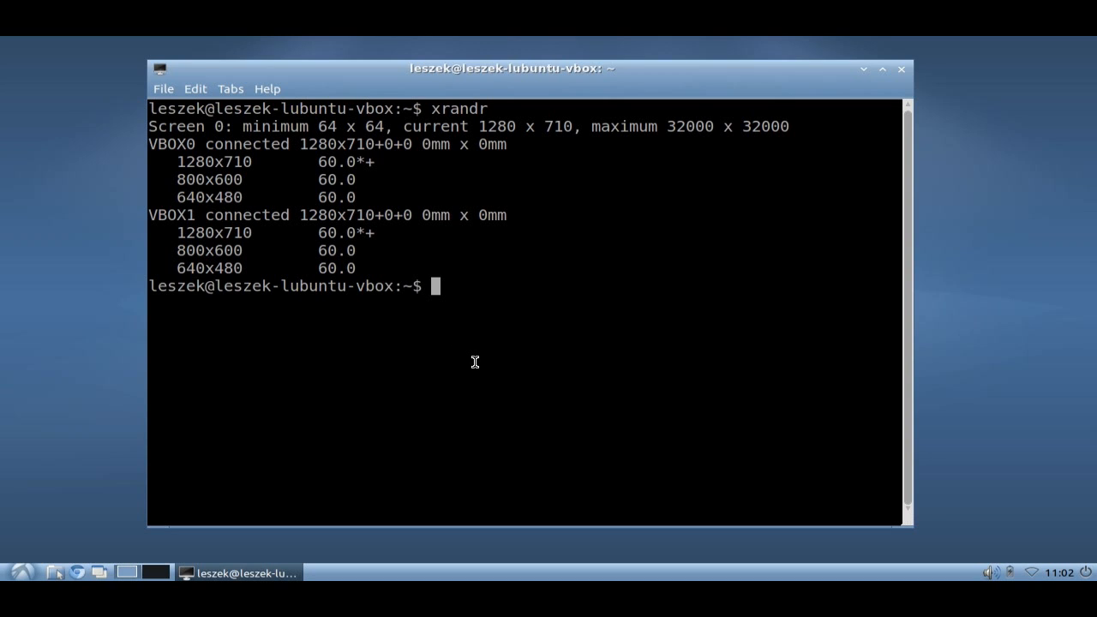
type("xrandr ")
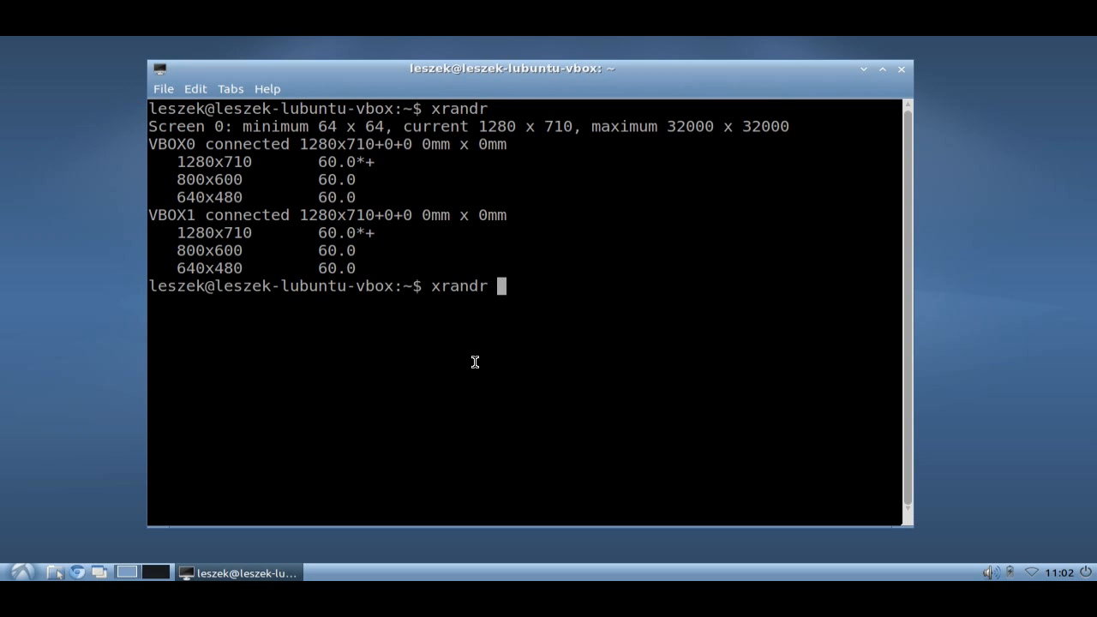
type("--help")
- Run xrandr --help to print its usage options
key("Return")
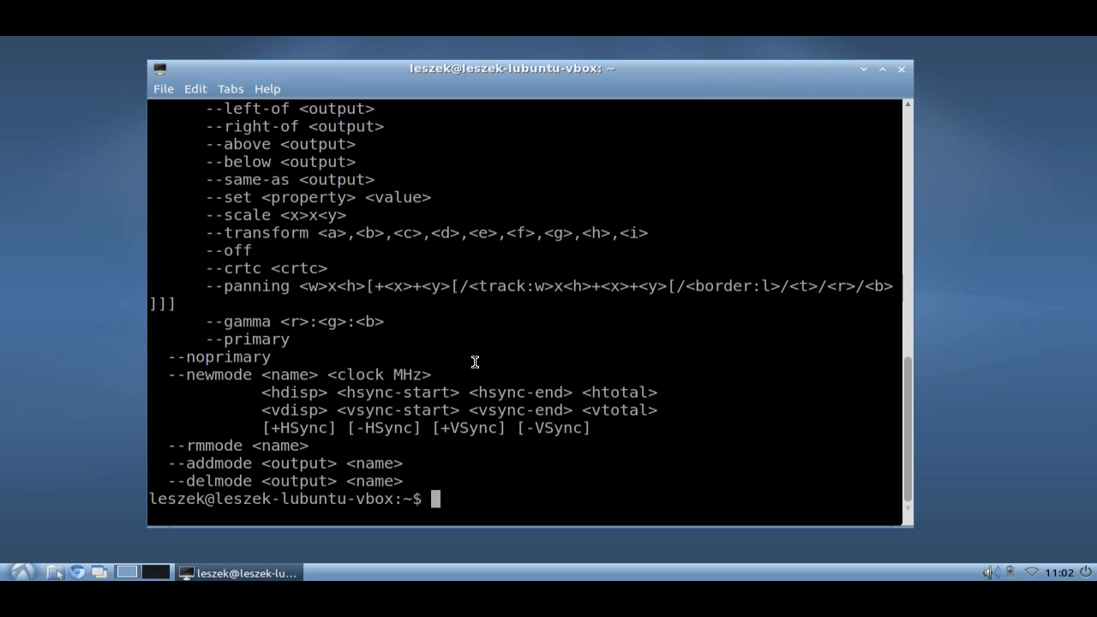
scroll(477, 362, "up", 2)
scroll(477, 362, "up", 4)
scroll(478, 363, "up", 3)
scroll(477, 362, "up", 3)
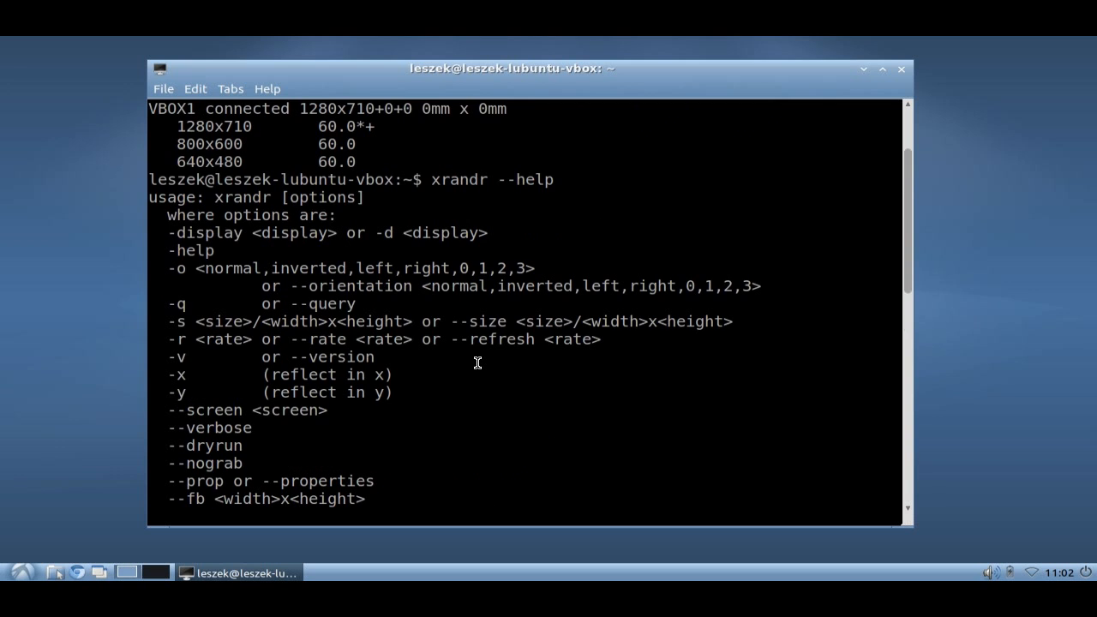
scroll(477, 363, "down", 1)
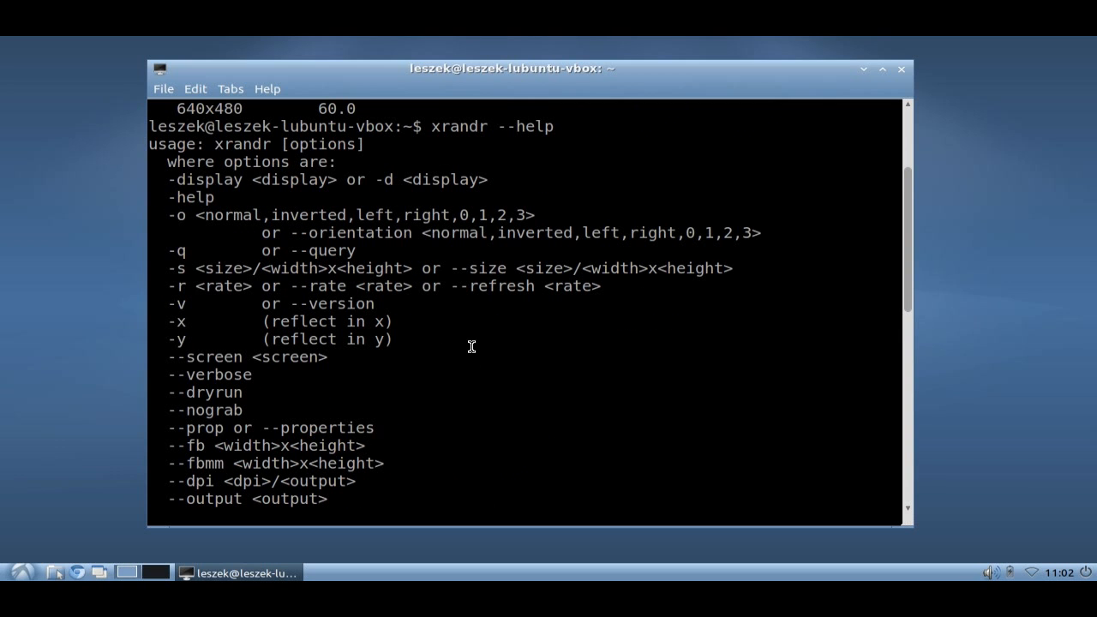
scroll(471, 343, "down", 1)
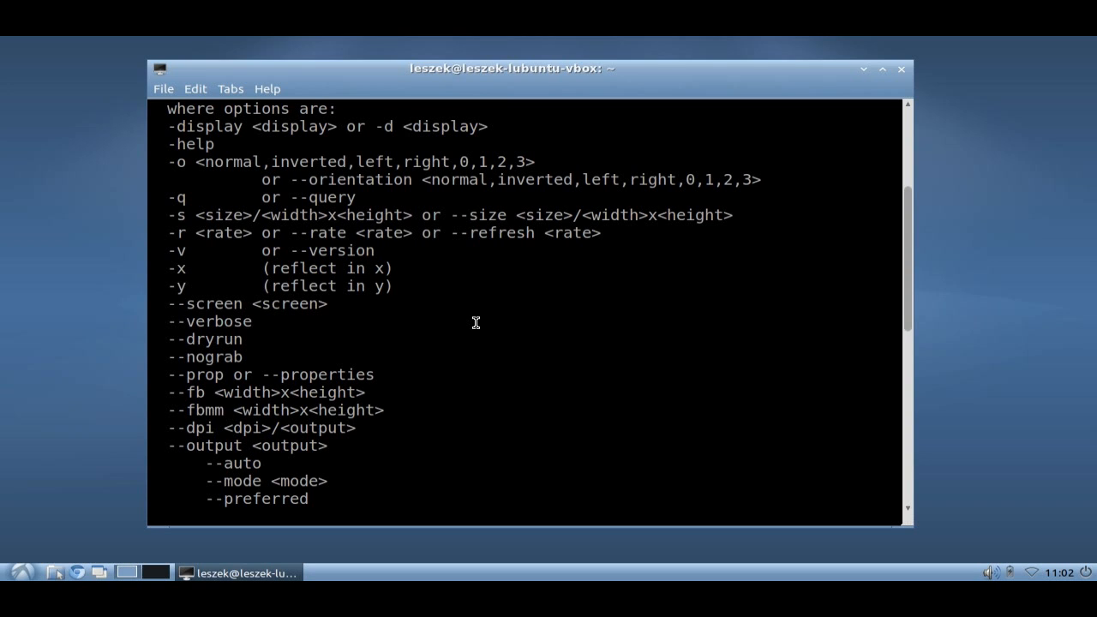
scroll(501, 324, "down", 1)
scroll(501, 324, "down", 1)
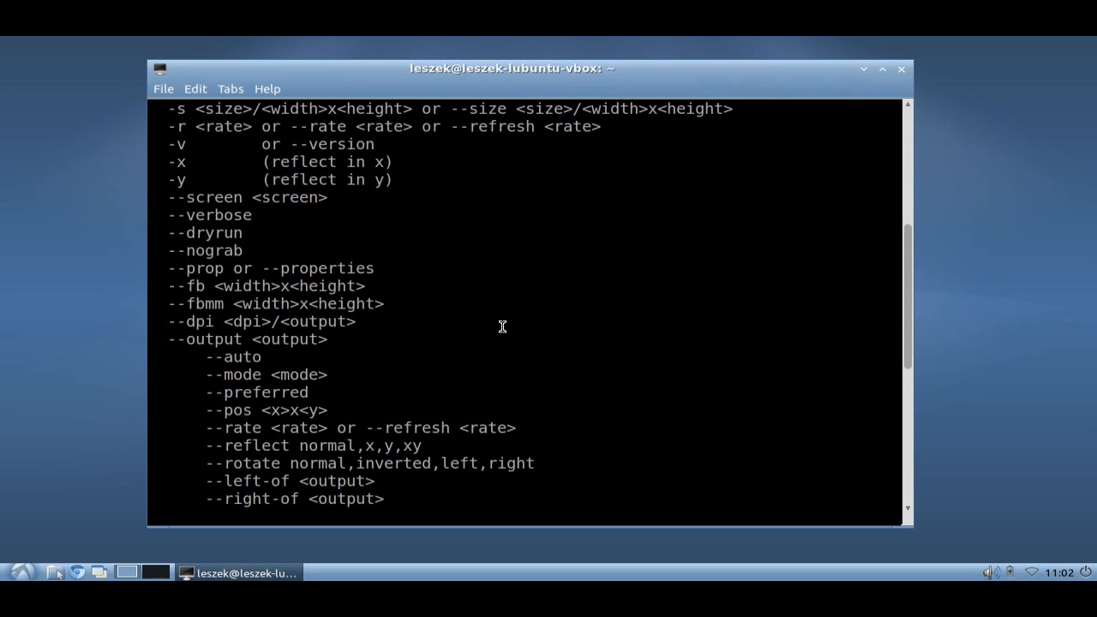
scroll(502, 324, "down", 1)
scroll(501, 324, "down", 1)
scroll(503, 327, "down", 1)
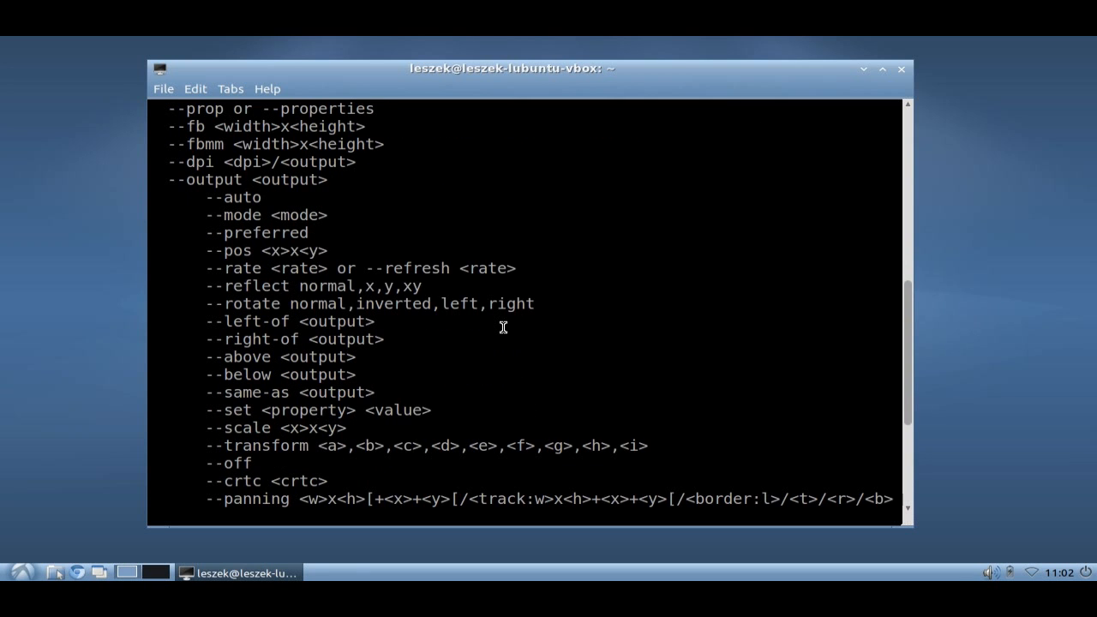
scroll(504, 326, "down", 1)
scroll(503, 326, "down", 1)
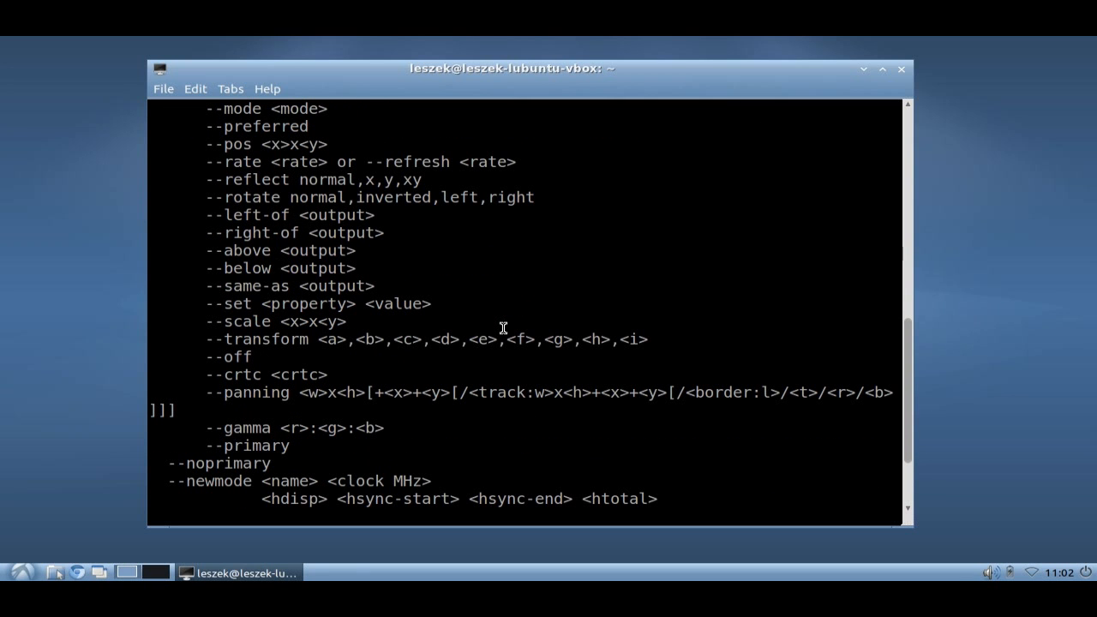
scroll(503, 327, "down", 1)
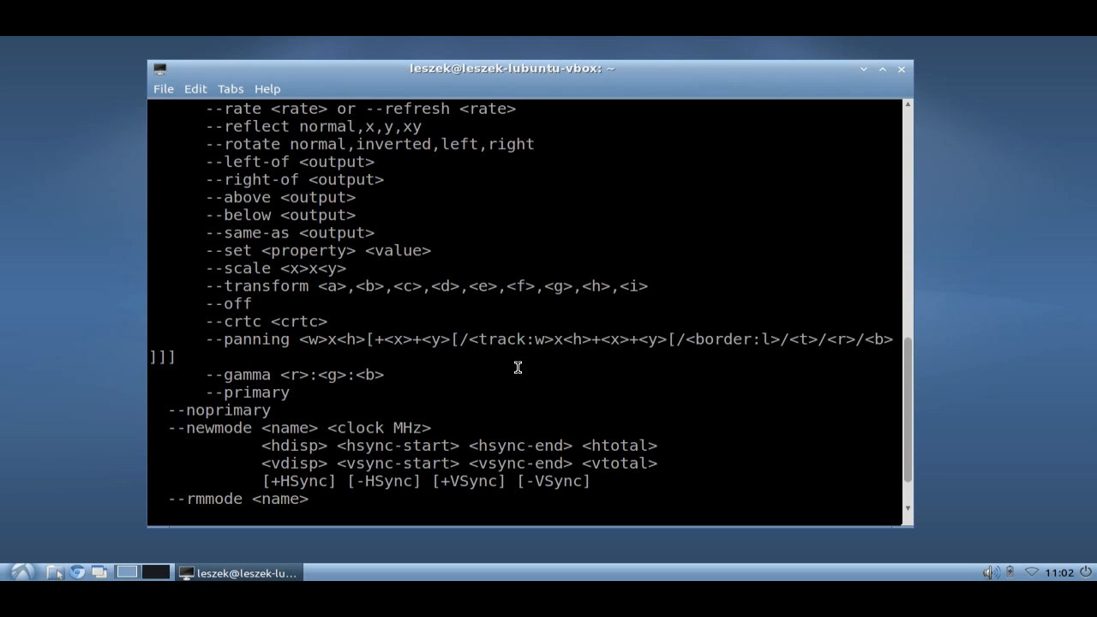
scroll(520, 369, "down", 1)
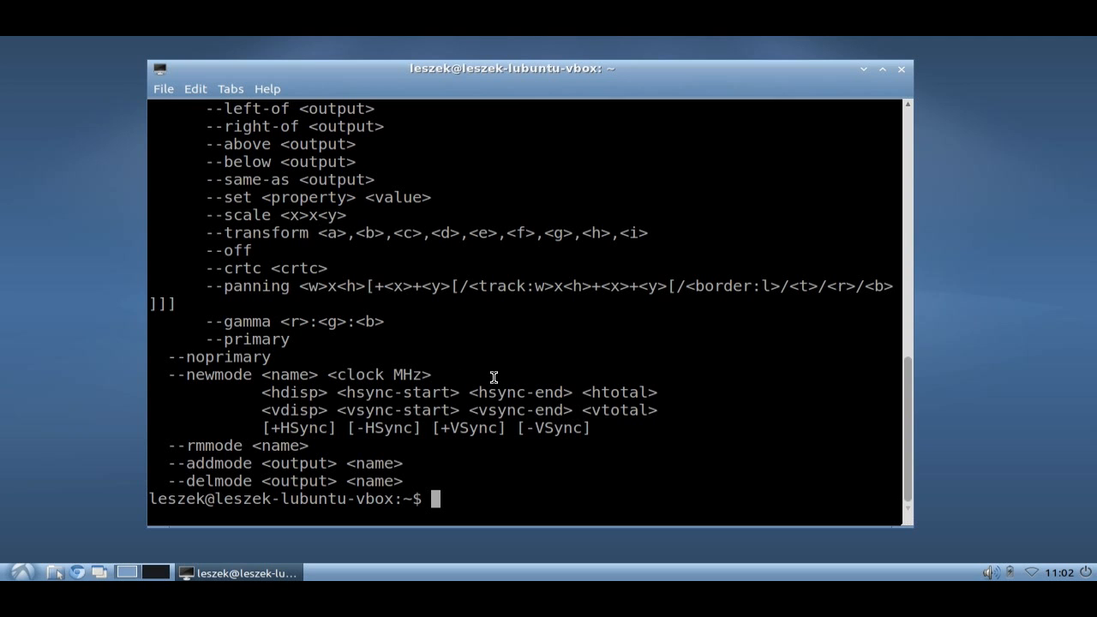
scroll(494, 377, "up", 4)
scroll(493, 377, "up", 1)
scroll(494, 377, "down", 1)
scroll(497, 381, "down", 4)
- Clear the terminal screen with Ctrl+L
key("ctrl+l")
type("xrandr --auto")
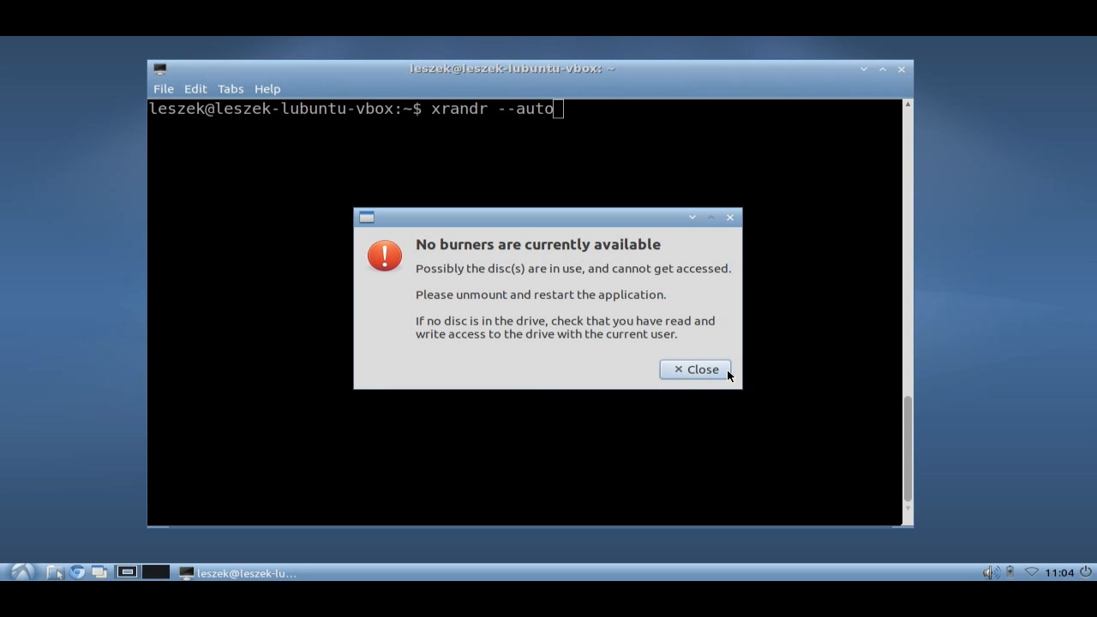
- Dismiss the Xfburn error and bring NVIDIA X Server Settings over the terminal
left_click(703, 369)
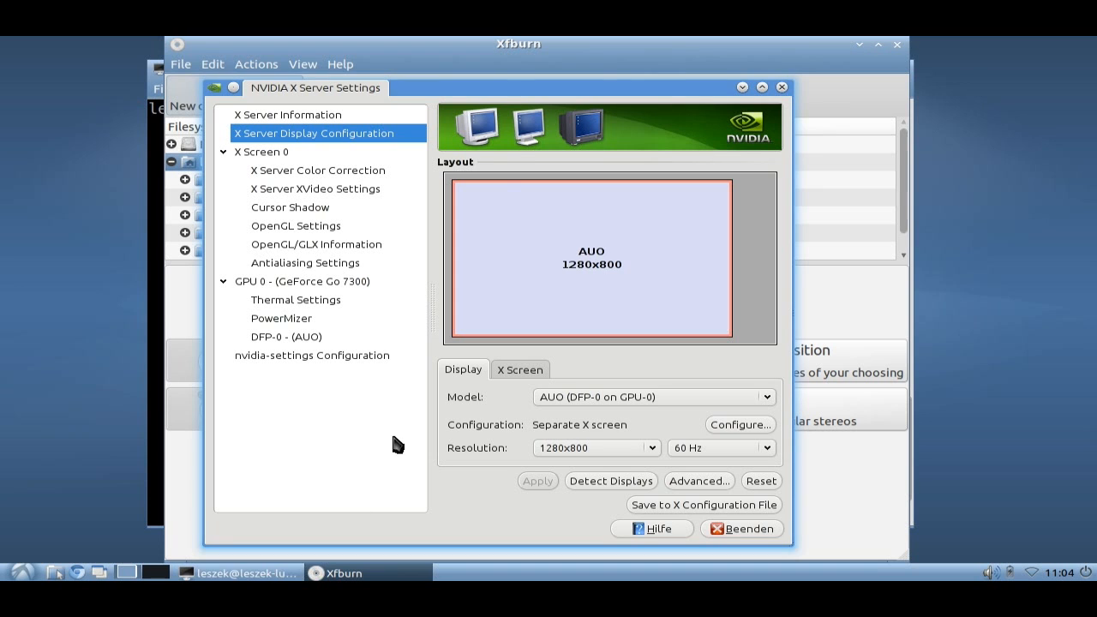
left_click_drag(493, 86, 514, 83)
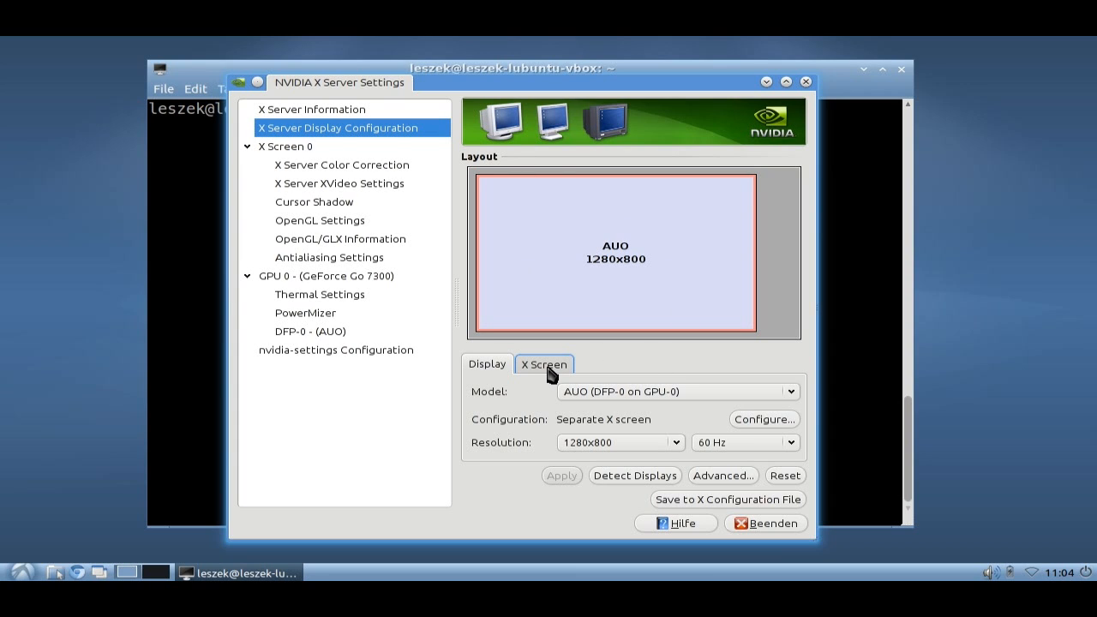
- Detect the Acer AL1751 and enable it as a TwinView display
left_click(635, 476)
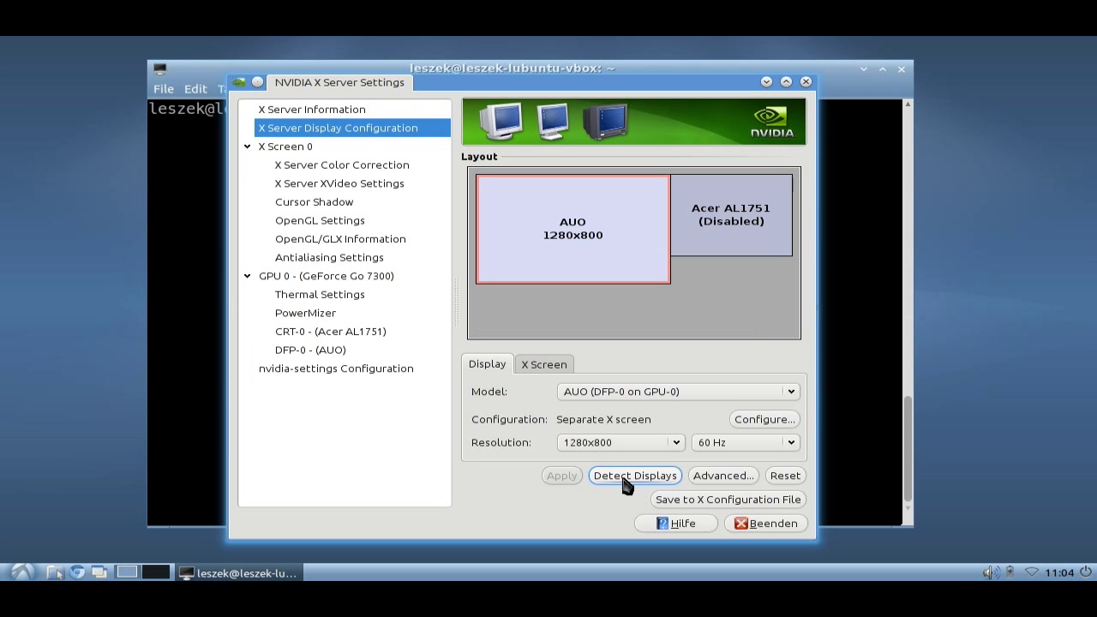
left_click(739, 237)
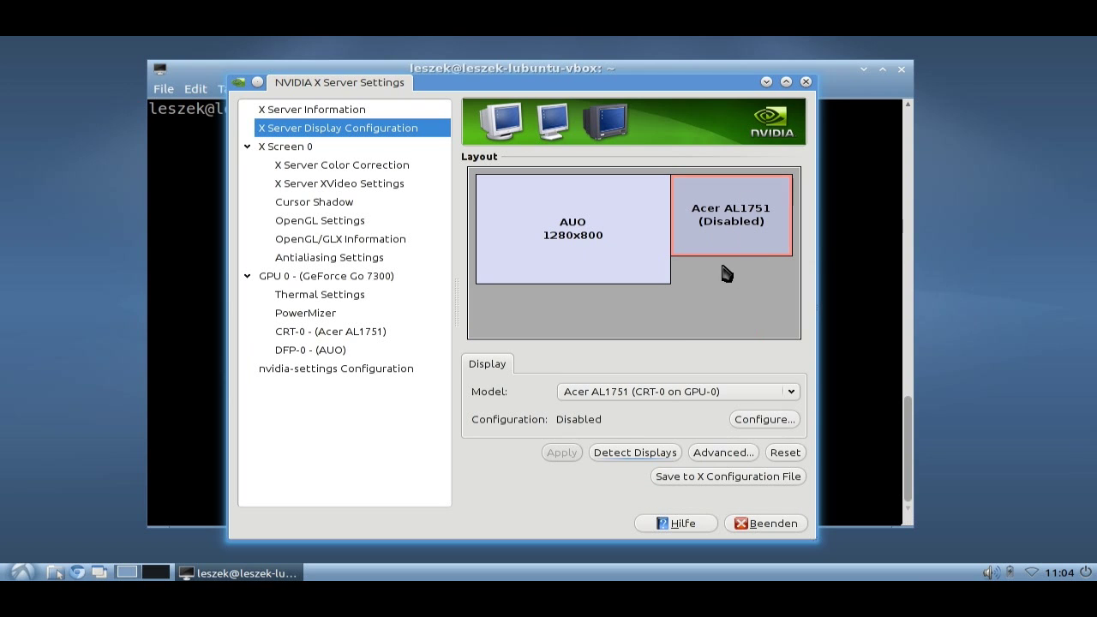
left_click(764, 419)
left_click(443, 359)
left_click(515, 378)
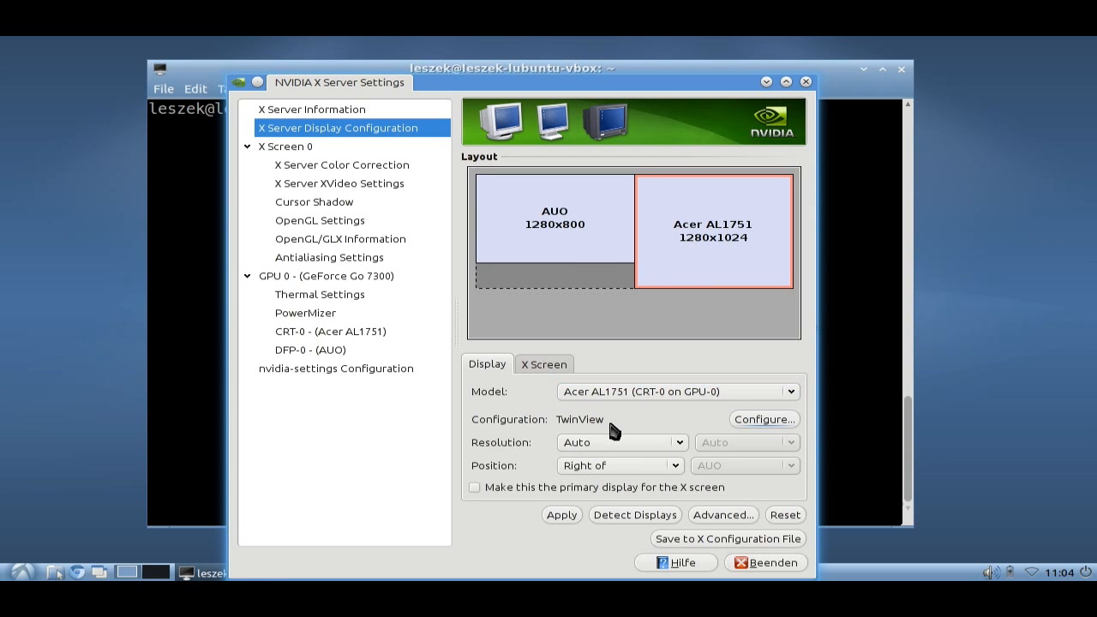
- Review the Acer monitor's resolutions and keep it on Auto
left_click(669, 444)
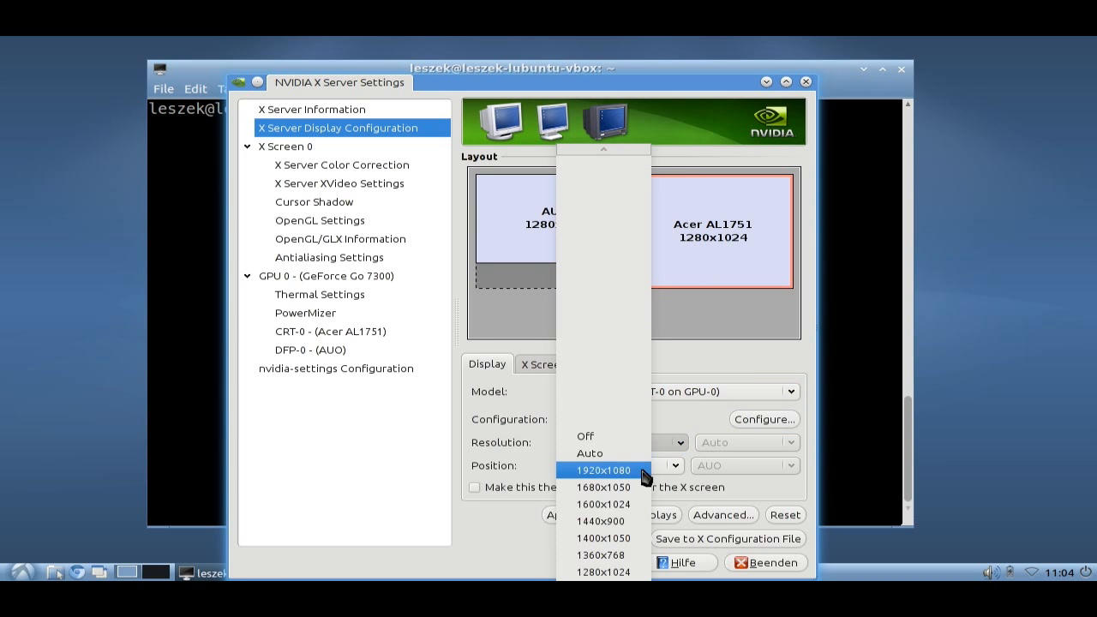
left_click(685, 450)
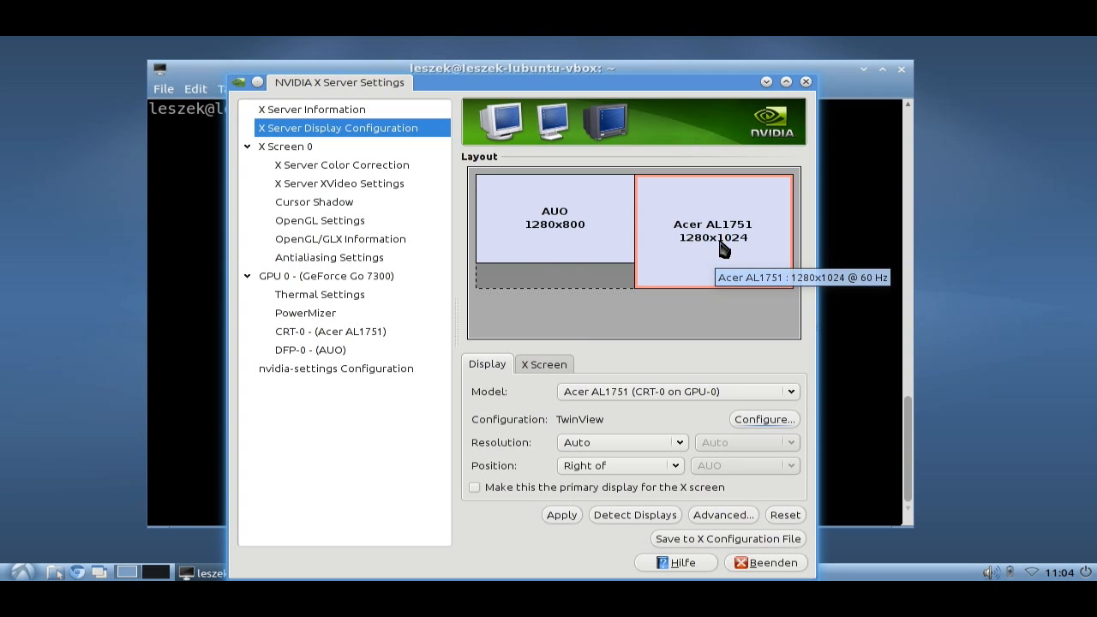
- Move the Acer AL1751 through clone, left and below to sit above the AUO, then minimize the window
left_click_drag(724, 248, 583, 245)
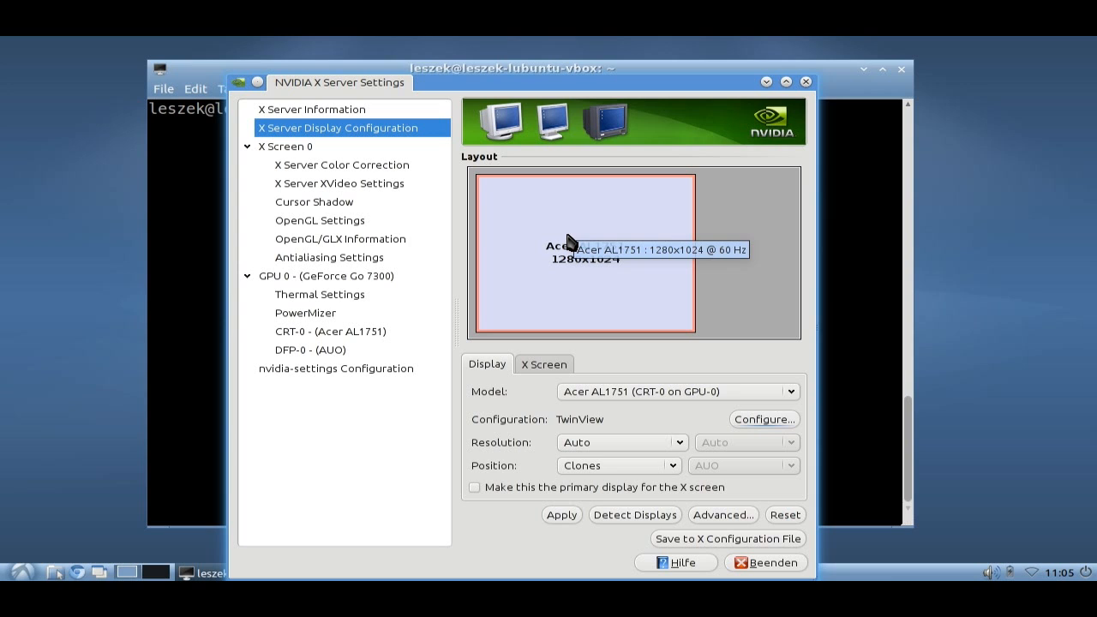
left_click_drag(683, 247, 489, 265)
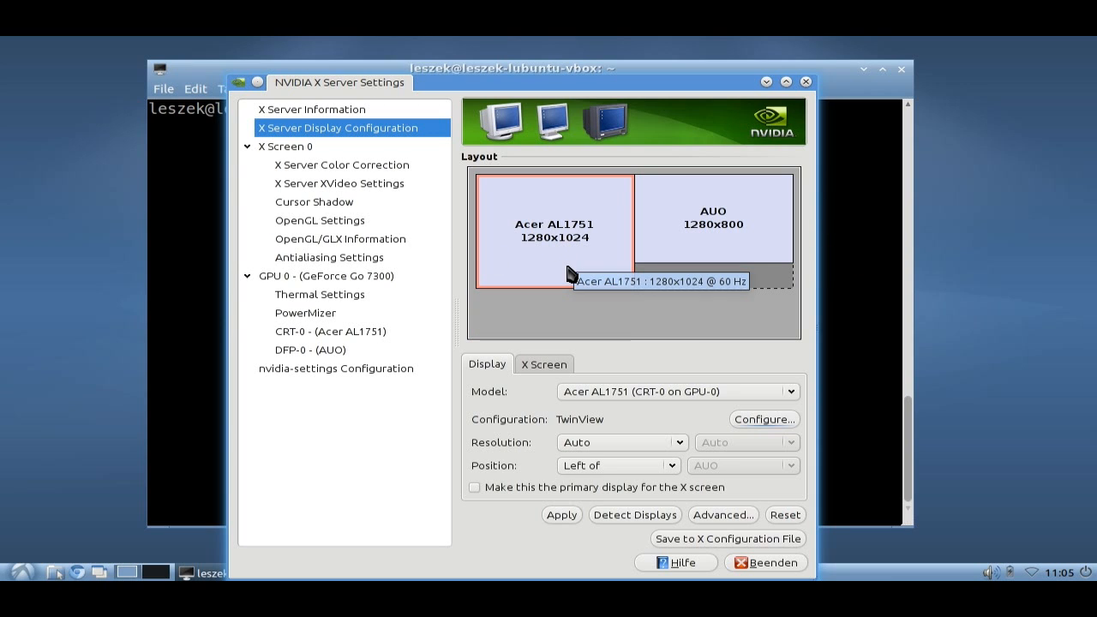
left_click_drag(565, 261, 651, 317)
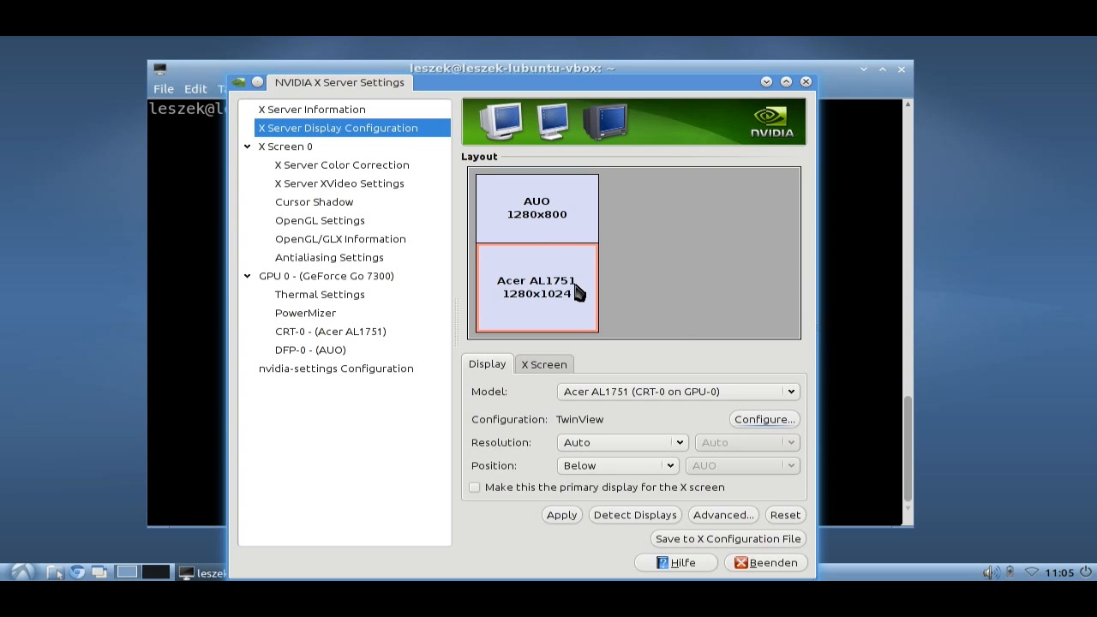
left_click_drag(583, 290, 570, 185)
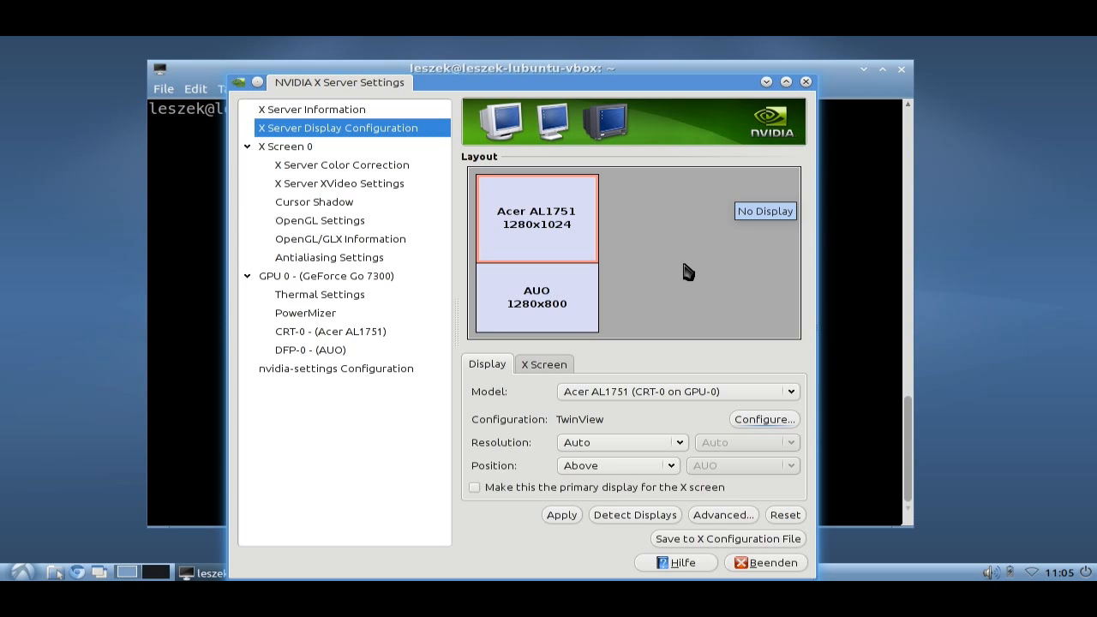
left_click(769, 83)
type("xrandr --auto")
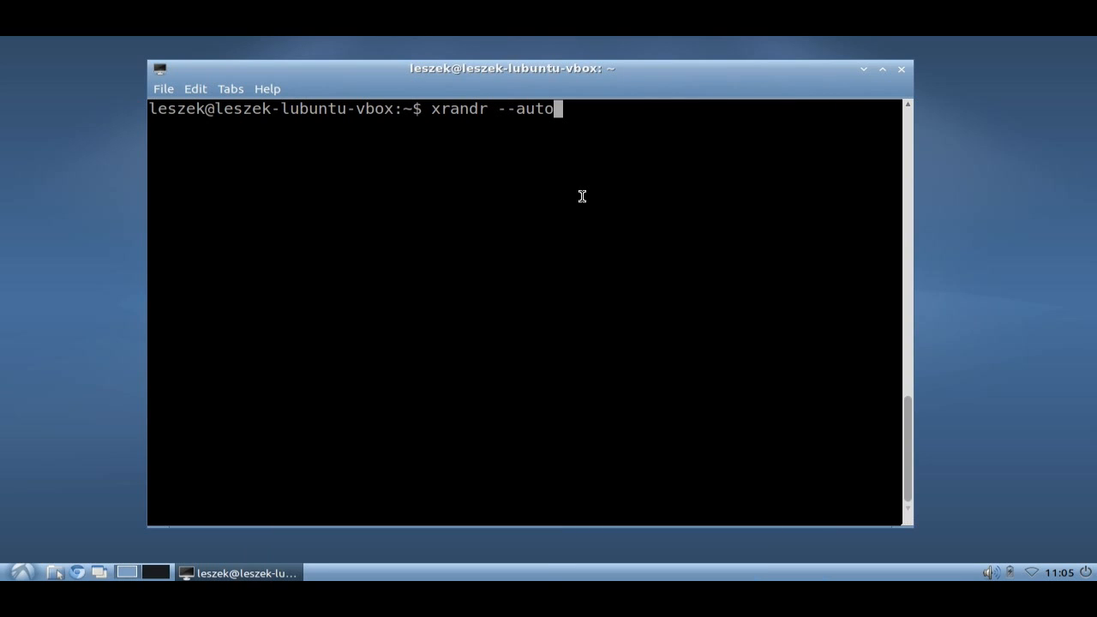
- Erase the pending command and run apt-cache search arandr
key("BackSpace")
key("BackSpace")
key("BackSpace")
key("BackSpace")
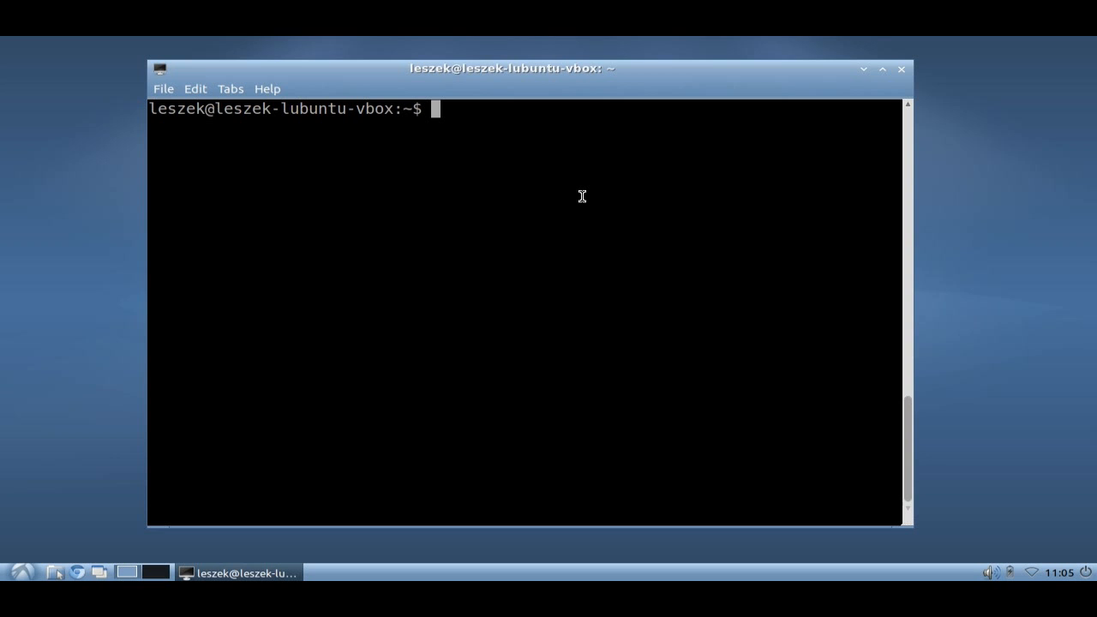
type("apt-cache search arandr")
key("Return")
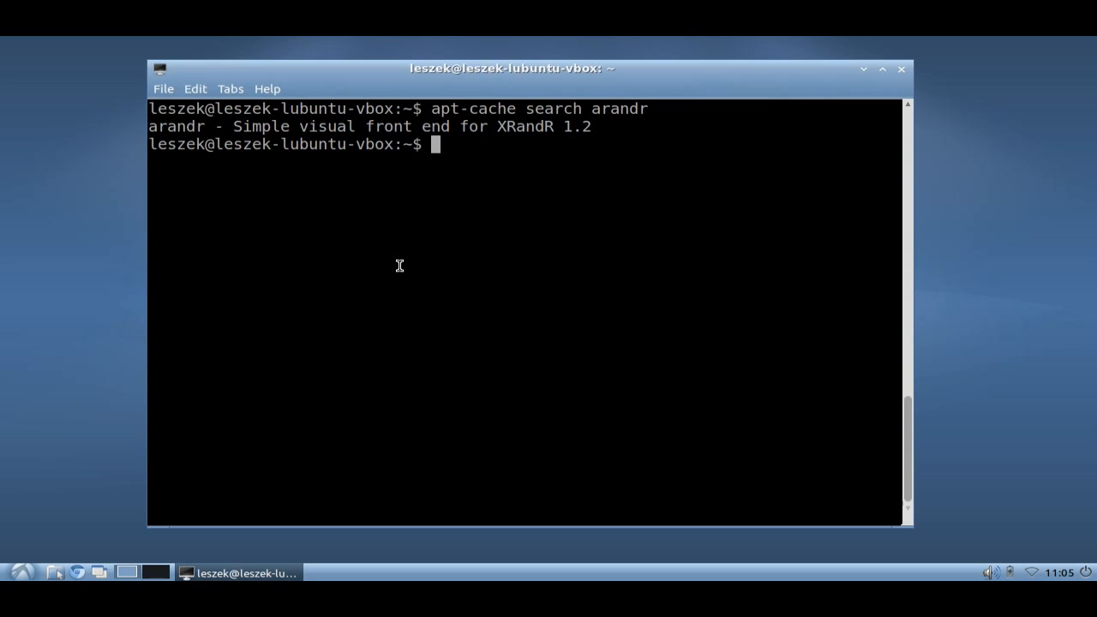
type("sudo apt-get install arandr")
- Run sudo apt-get install arandr, reaching the password prompt
left_click(21, 572)
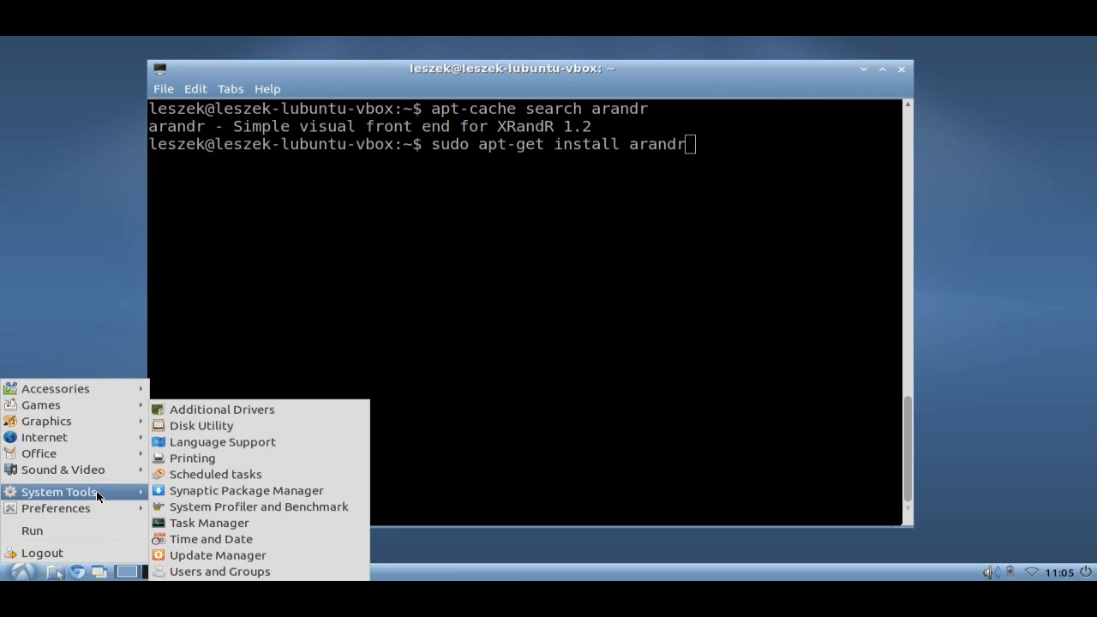
mouse_move(58, 492)
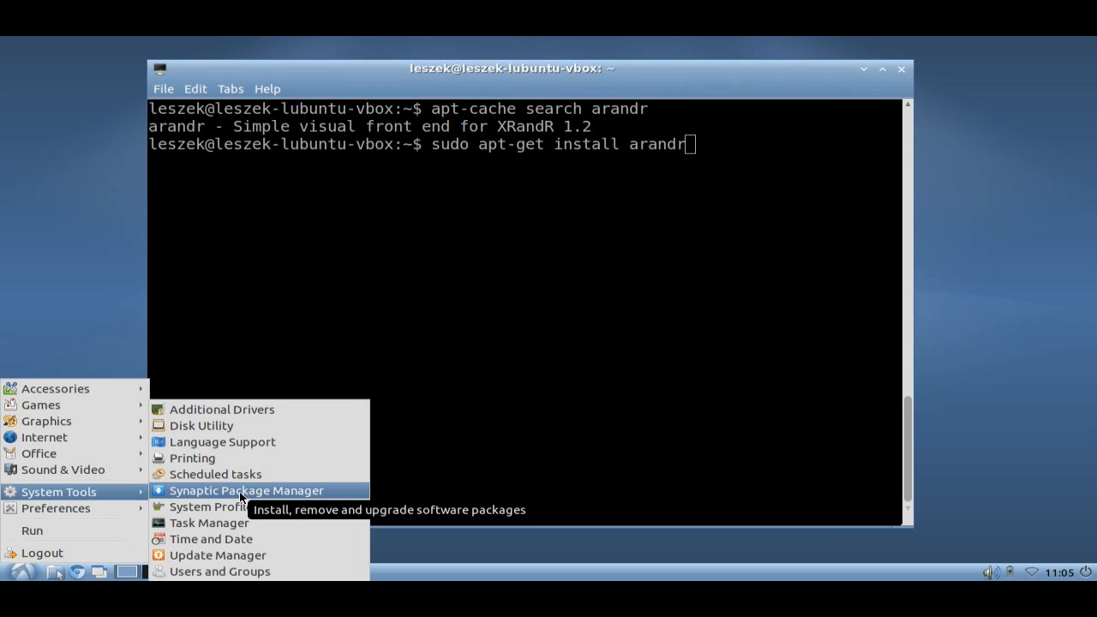
left_click(545, 369)
key("Return")
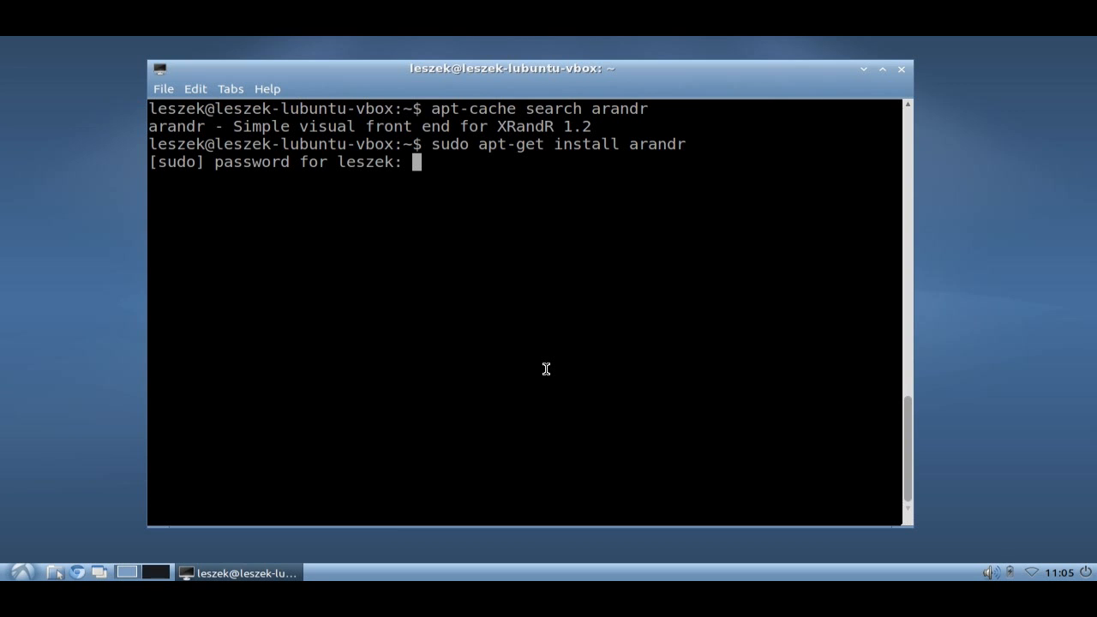
- Authorize the arandr install with the sudo password, clear the terminal with Ctrl+L and minimize it
key("Return")
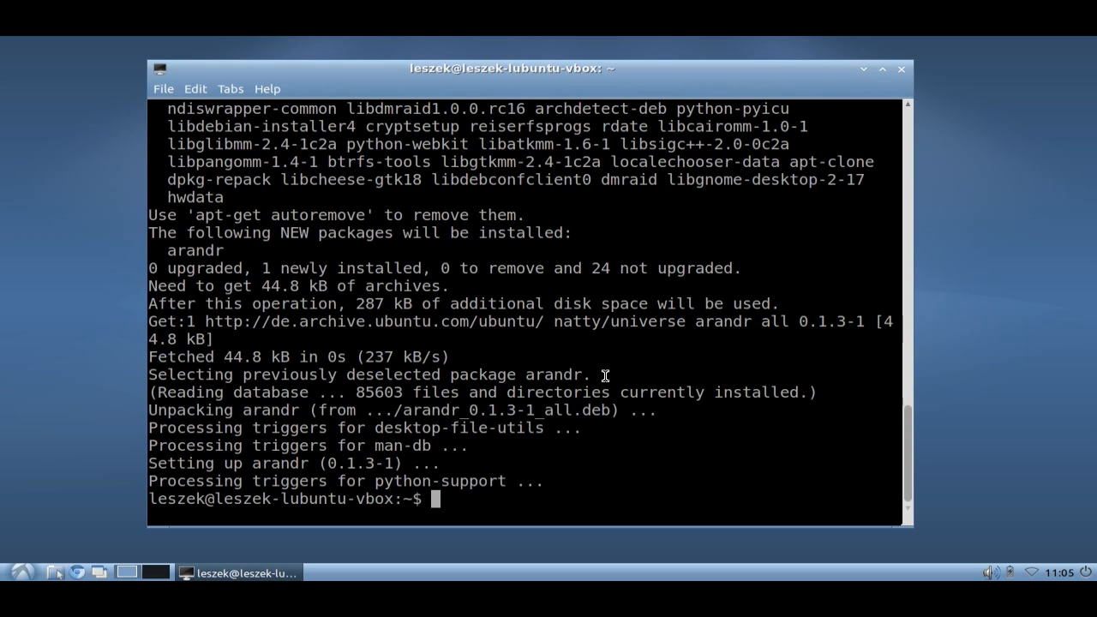
key("ctrl+l")
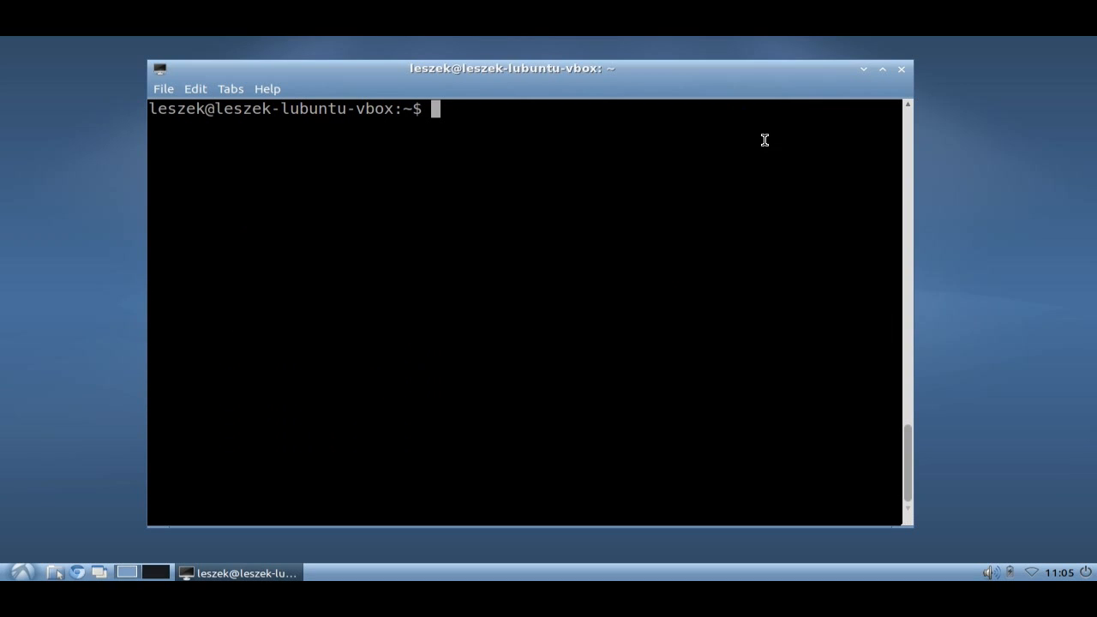
left_click(863, 69)
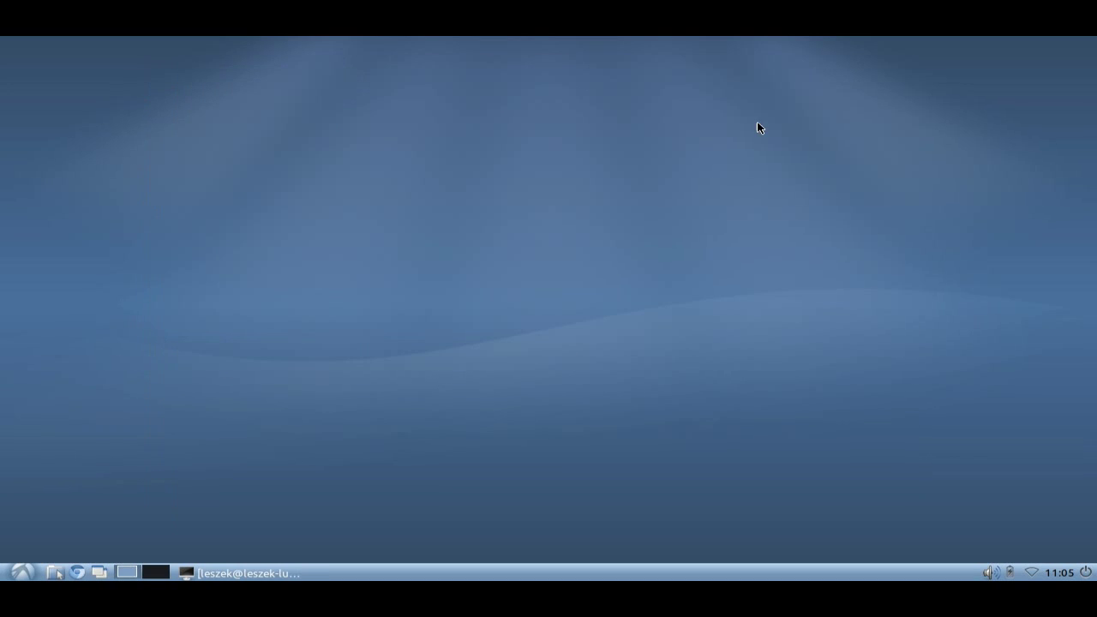
- Launch ARandR from the start menu's Preferences entries
left_click(29, 572)
mouse_move(58, 509)
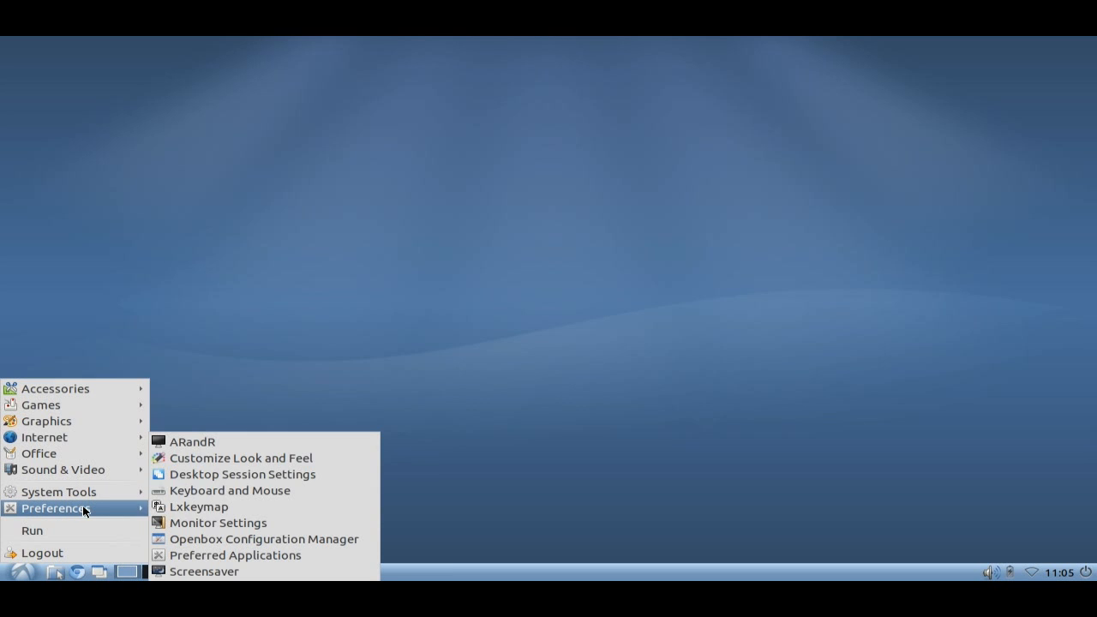
left_click(204, 446)
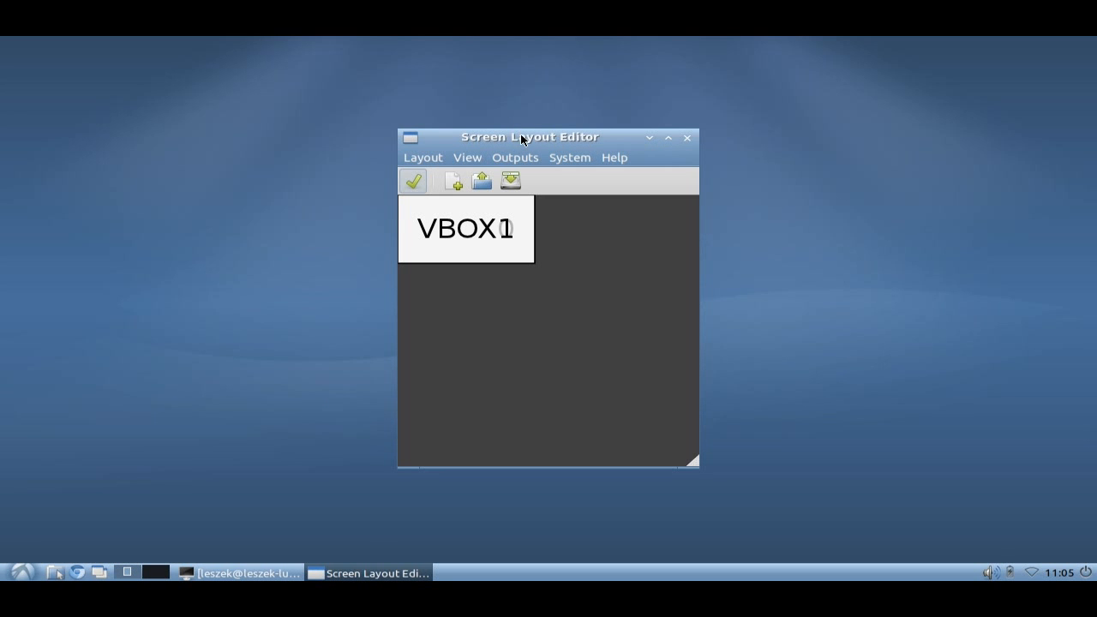
- Recentre and enlarge the Screen Layout Editor window
left_click_drag(514, 137, 461, 128)
left_click_drag(639, 449, 732, 459)
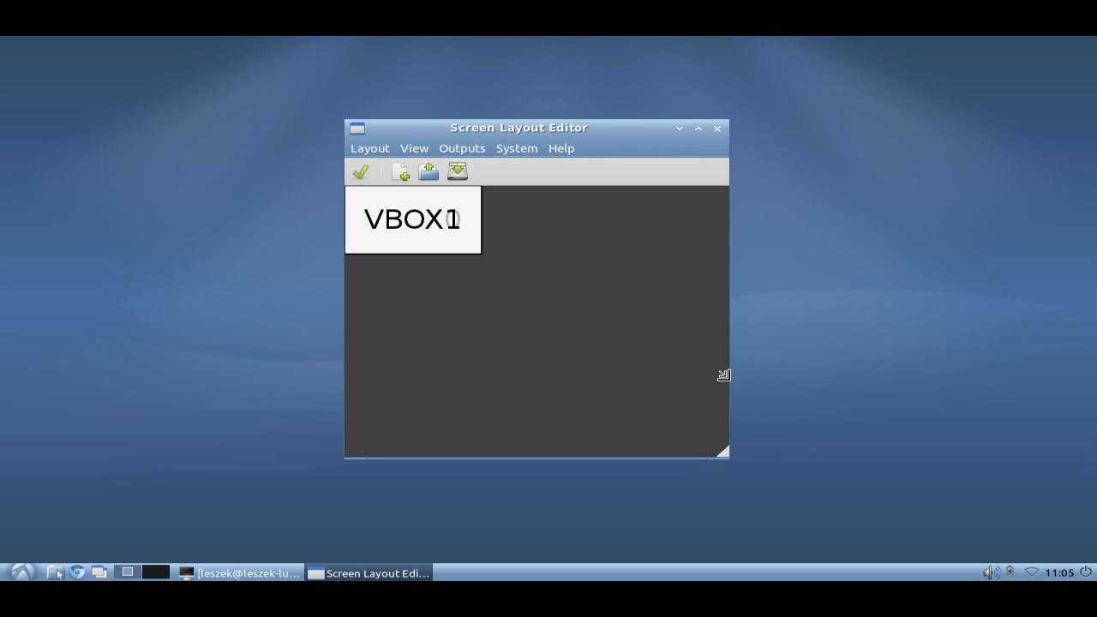
left_click_drag(506, 128, 478, 127)
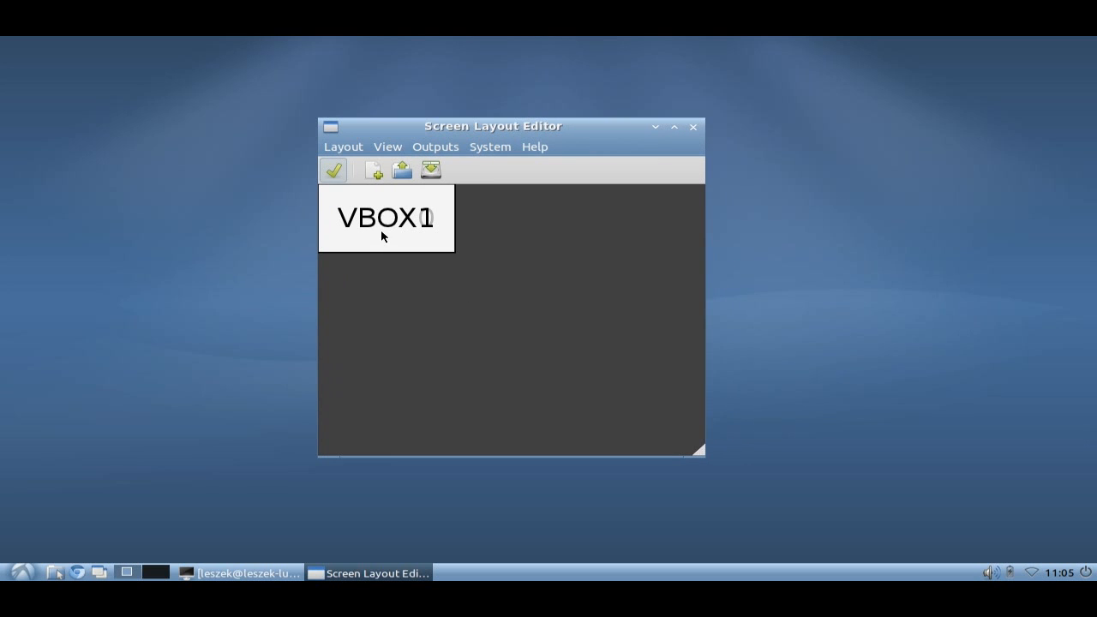
- Pull VBOX1 off VBOX0 and set it directly to the right of VBOX0
mouse_move(385, 224)
left_mouse_down()
mouse_move(500, 224)
mouse_move(386, 224)
left_mouse_up()
left_click_drag(411, 221, 531, 221)
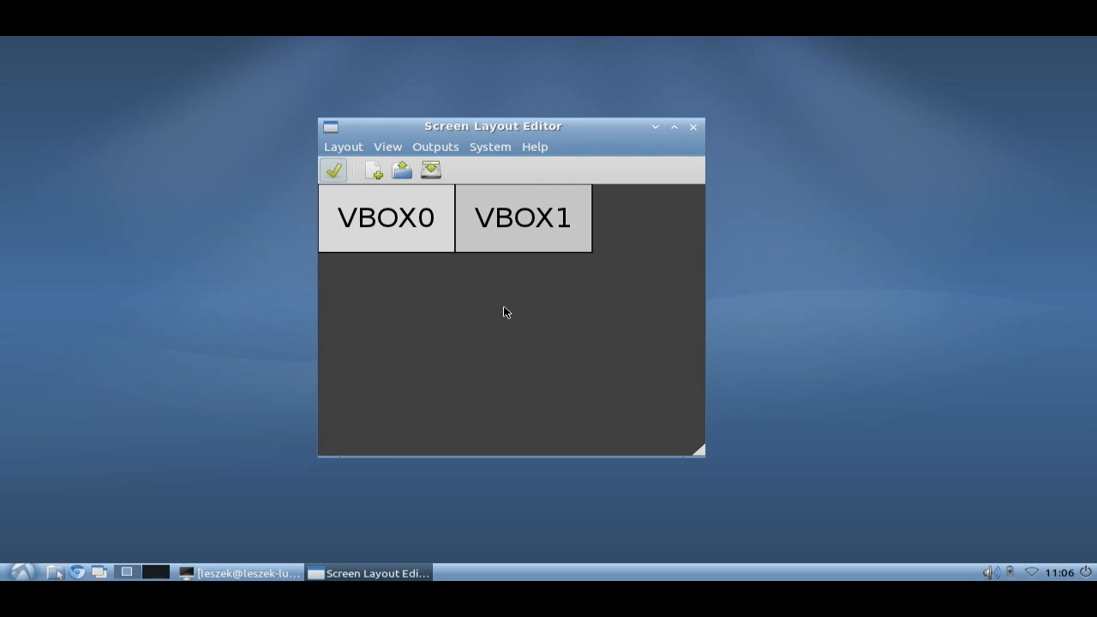
- Shuffle VBOX0 and VBOX1 around the canvas, ending with VBOX1 stacked exactly over VBOX0 at top-left
mouse_move(533, 248)
left_mouse_down()
mouse_move(390, 301)
mouse_move(570, 248)
left_mouse_up()
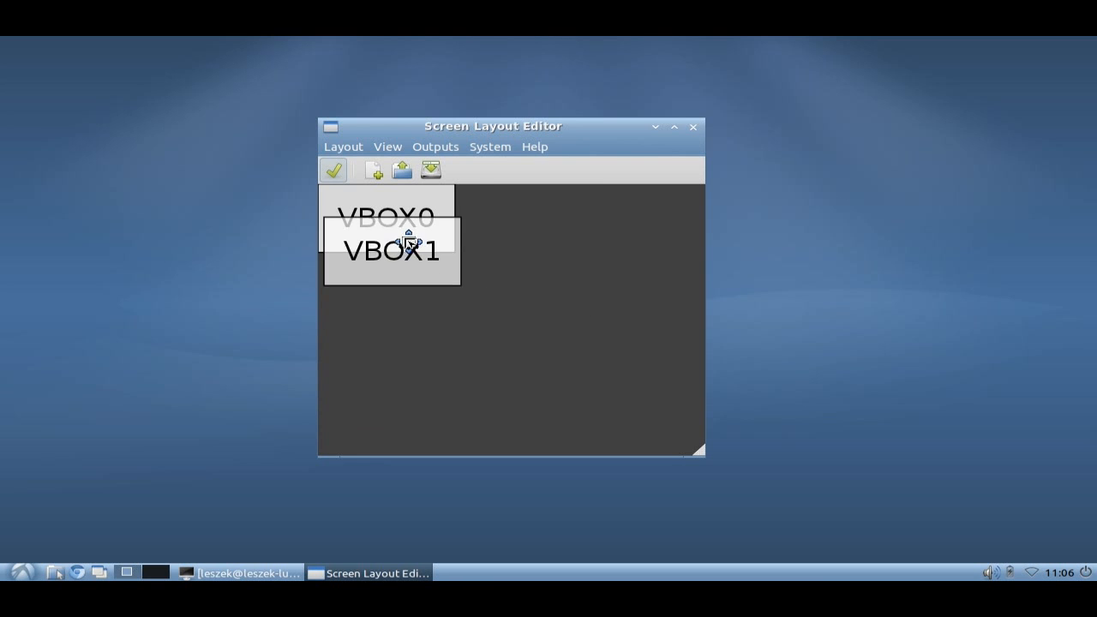
left_click_drag(385, 219, 480, 352)
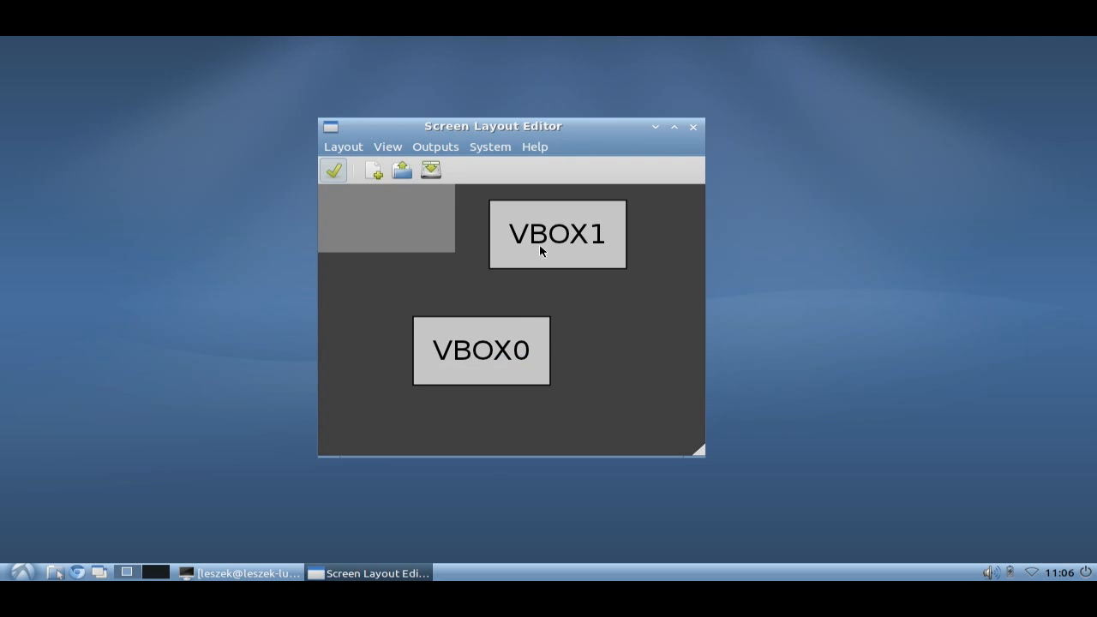
mouse_move(541, 247)
left_mouse_down()
mouse_move(582, 402)
mouse_move(605, 299)
left_mouse_up()
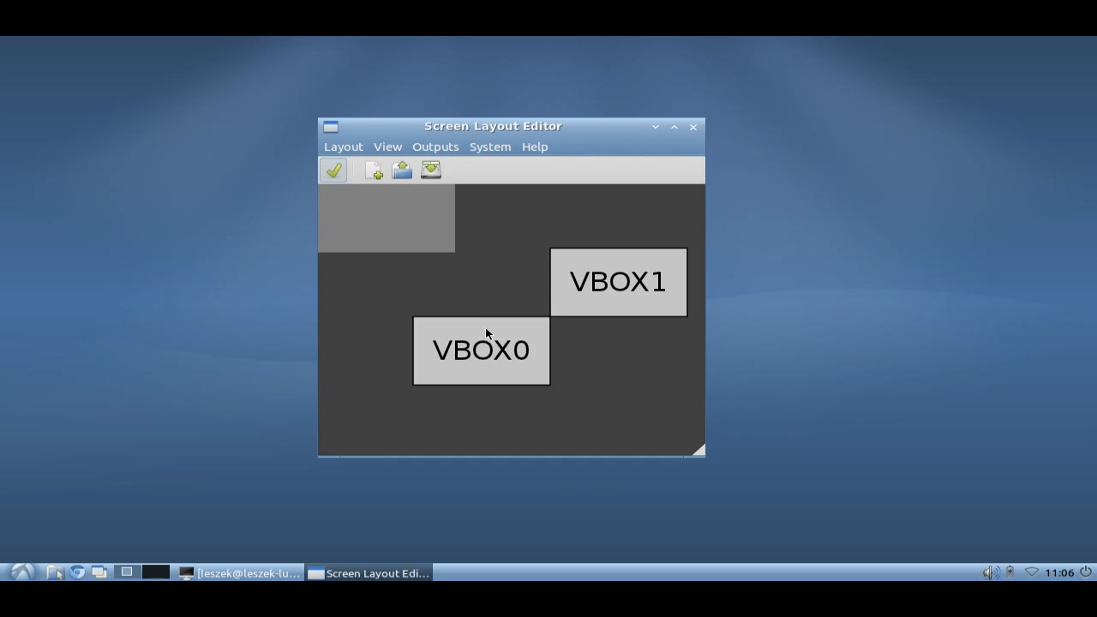
left_click_drag(493, 347, 396, 212)
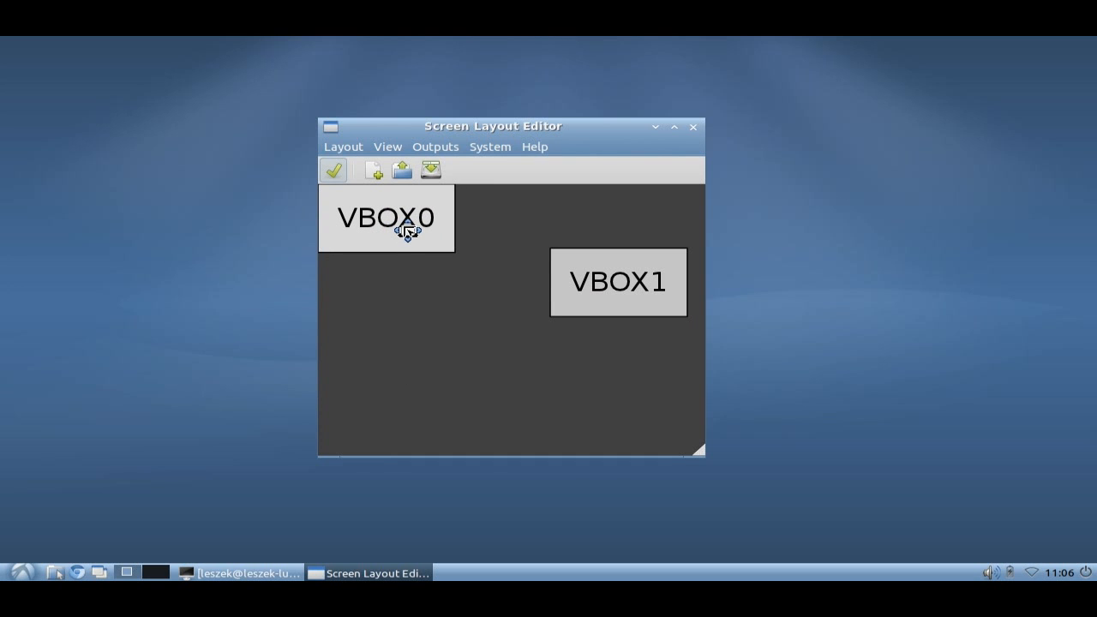
left_click_drag(611, 300, 394, 244)
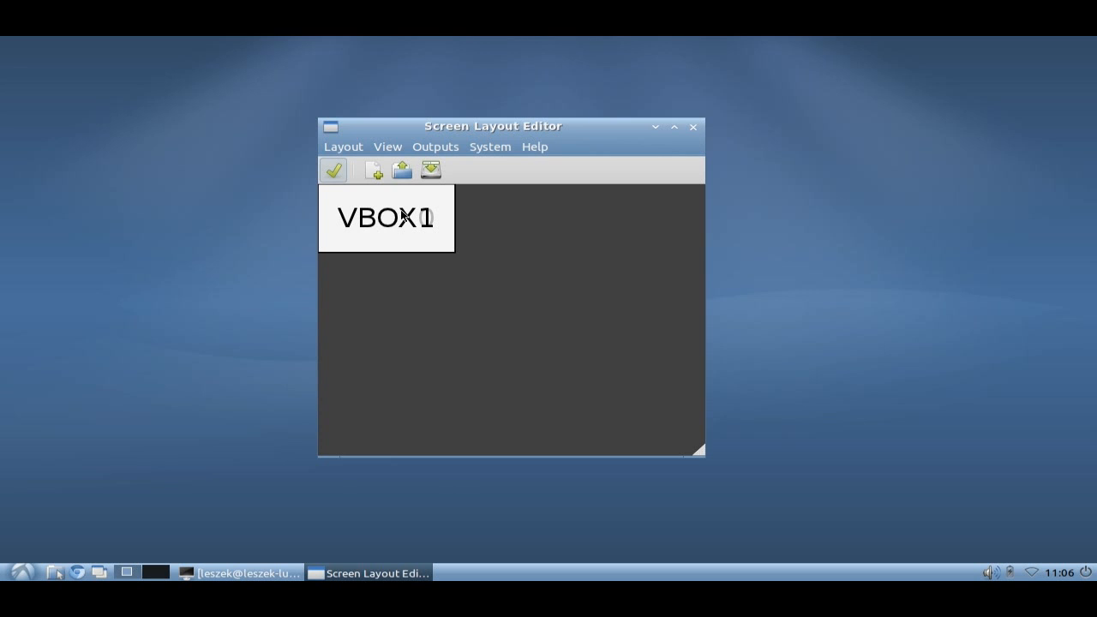
left_click(352, 148)
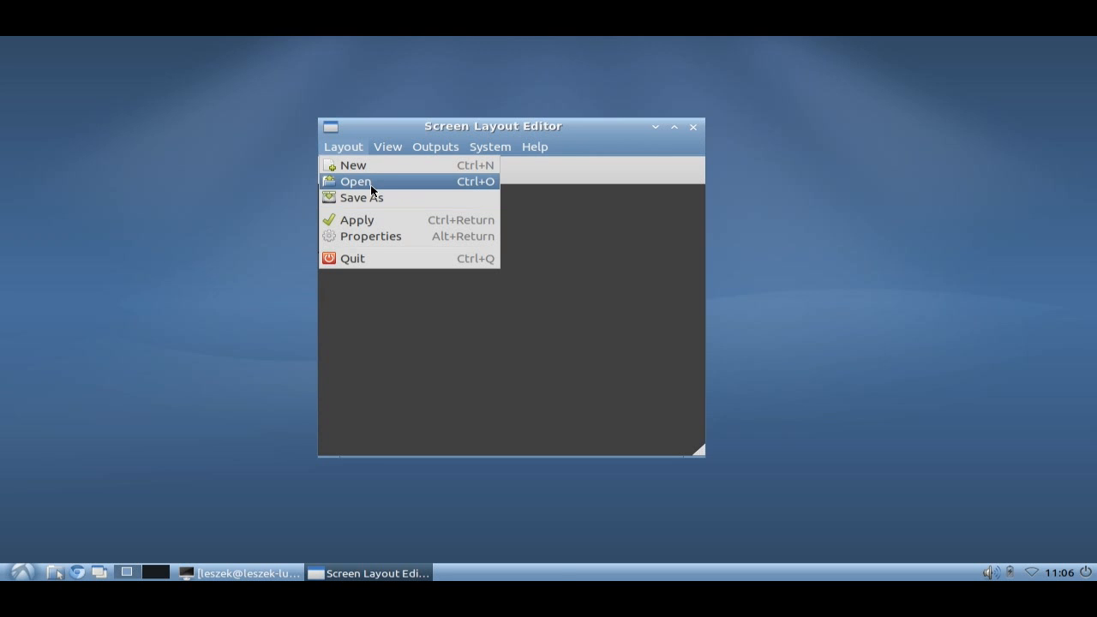
left_click(355, 182)
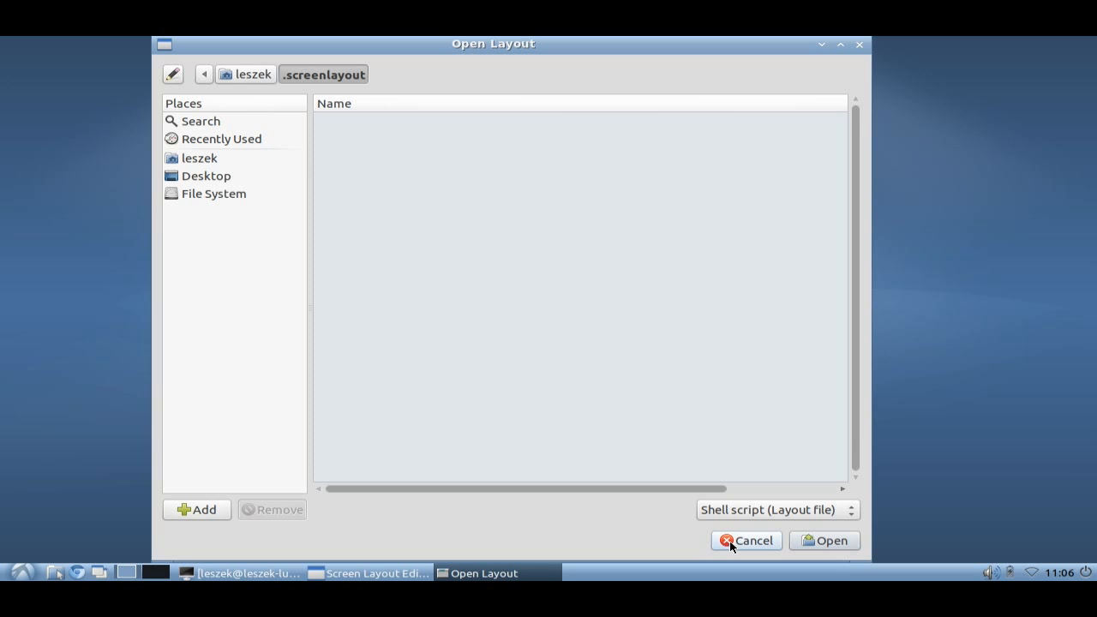
left_click(731, 544)
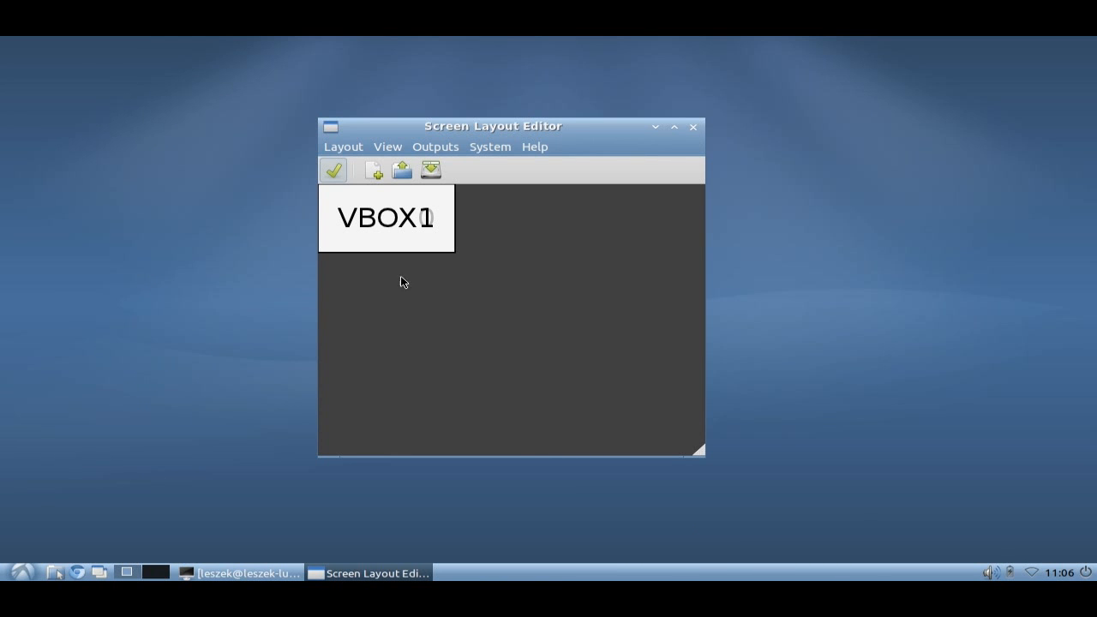
left_click(344, 147)
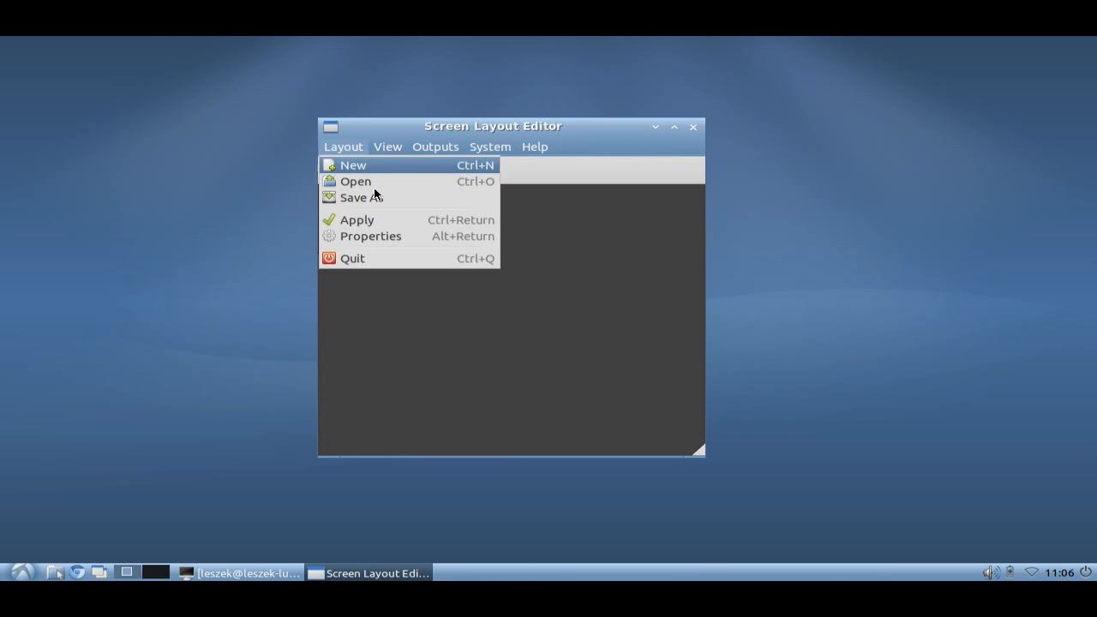
left_click(370, 235)
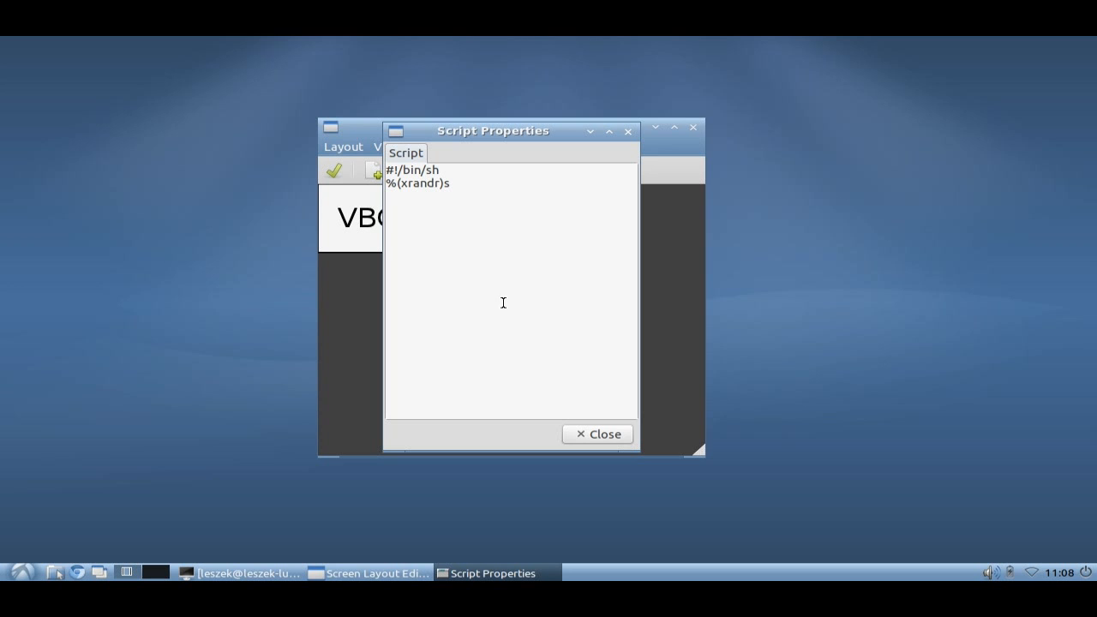
left_click(597, 434)
left_click(343, 146)
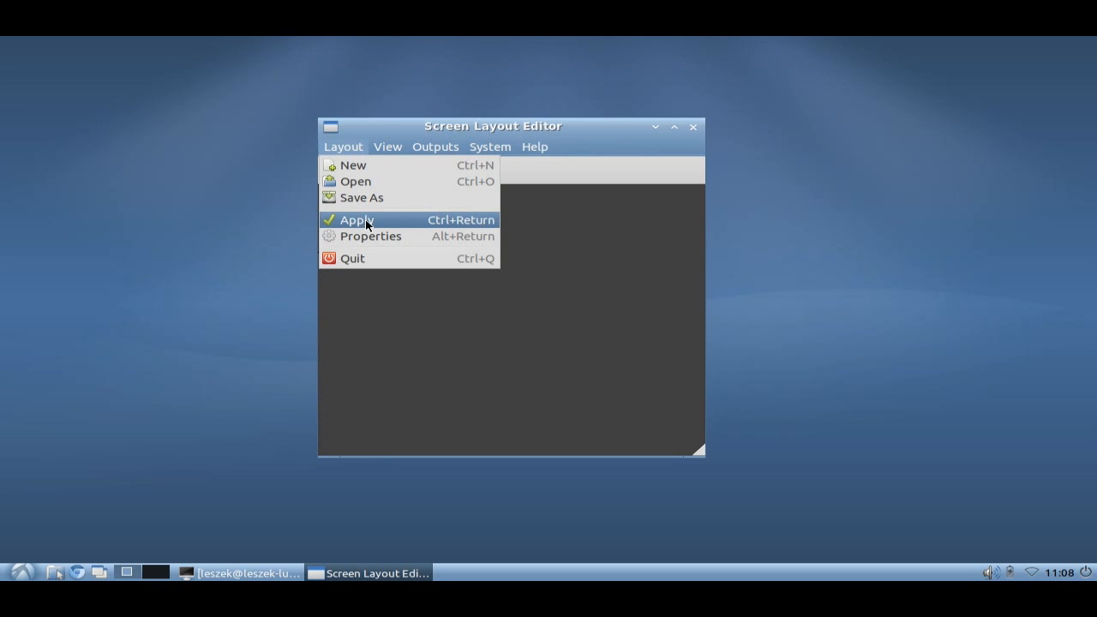
- Show the layout preview at 1:4 scale and move the editor window up-left
left_click(343, 147)
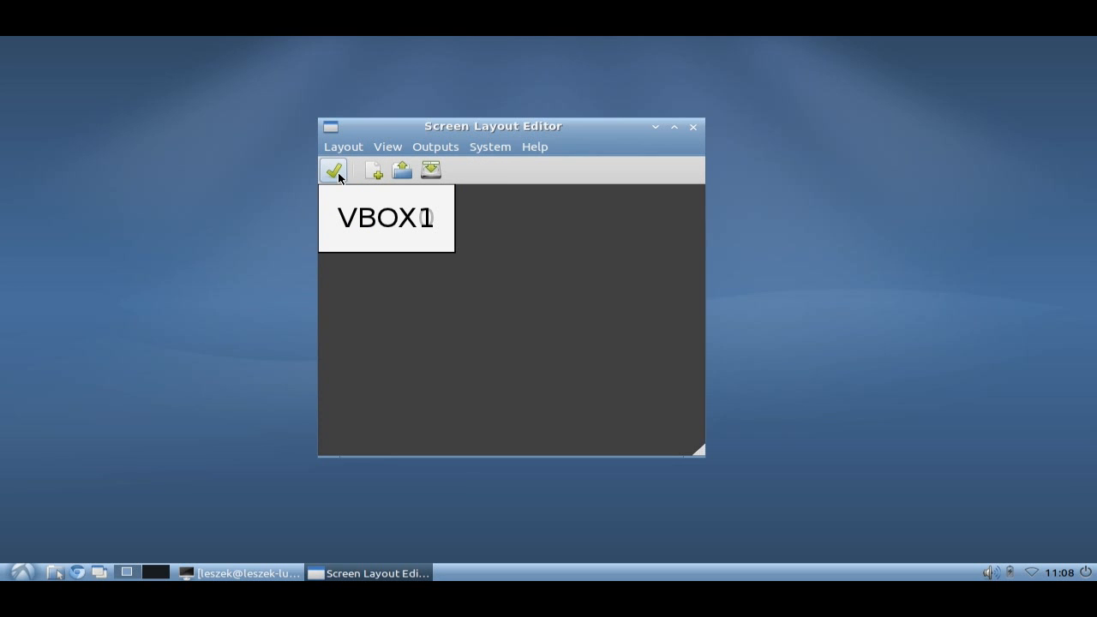
left_click(388, 146)
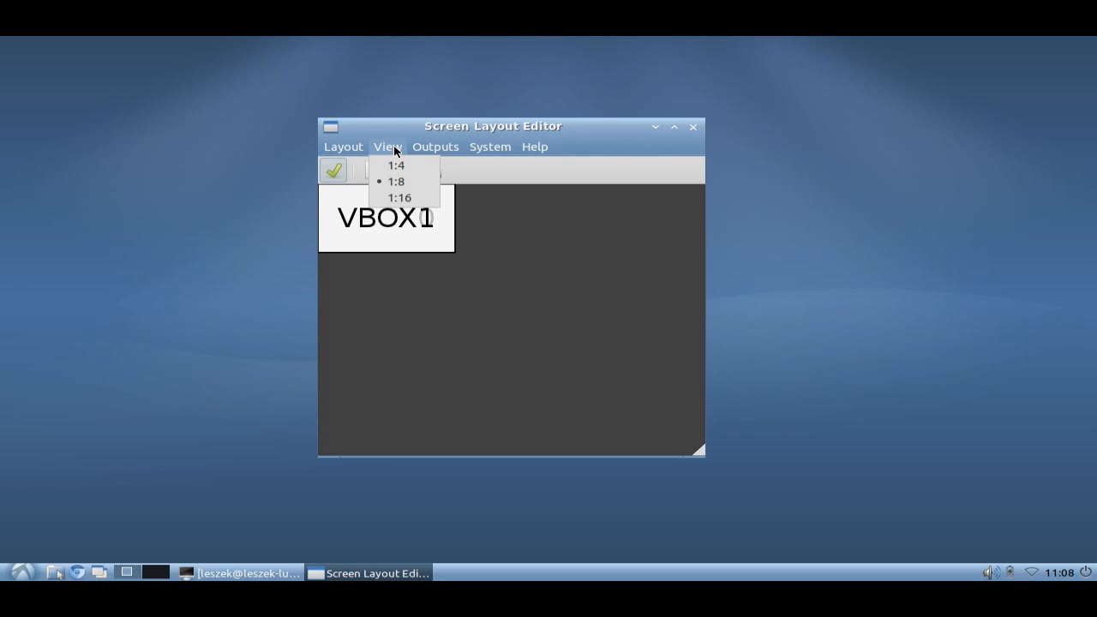
left_click(396, 166)
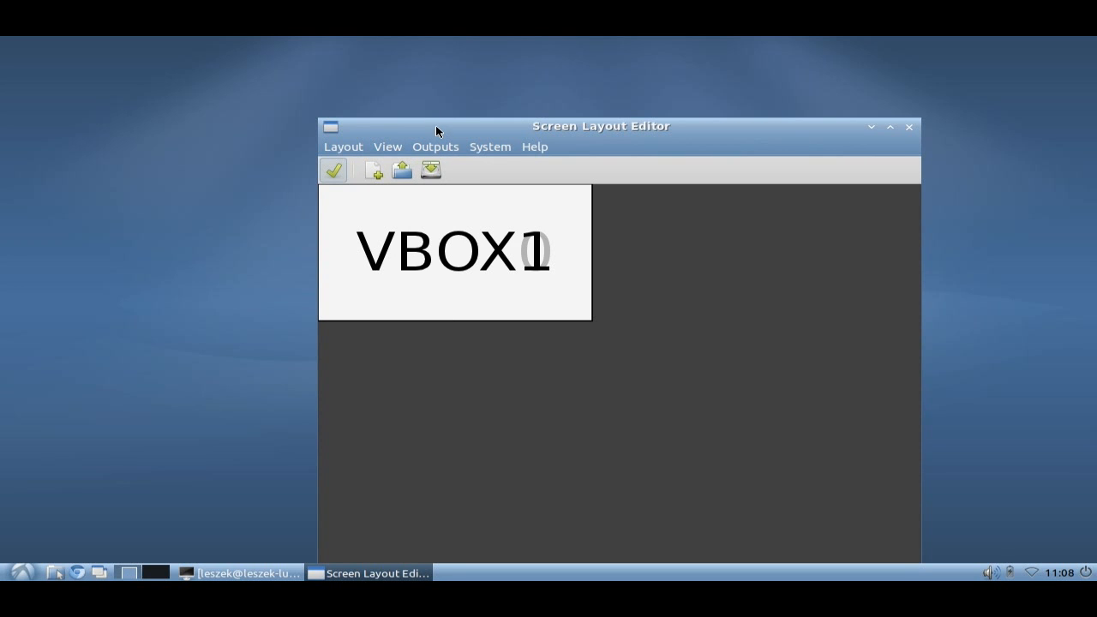
mouse_move(446, 126)
left_mouse_down()
mouse_move(385, 78)
mouse_move(387, 60)
left_mouse_up()
- Try the 1:16 preview scale, then return to 1:4 and nudge the window further up-left
left_click(328, 78)
left_click(349, 131)
left_click(325, 77)
left_click(335, 96)
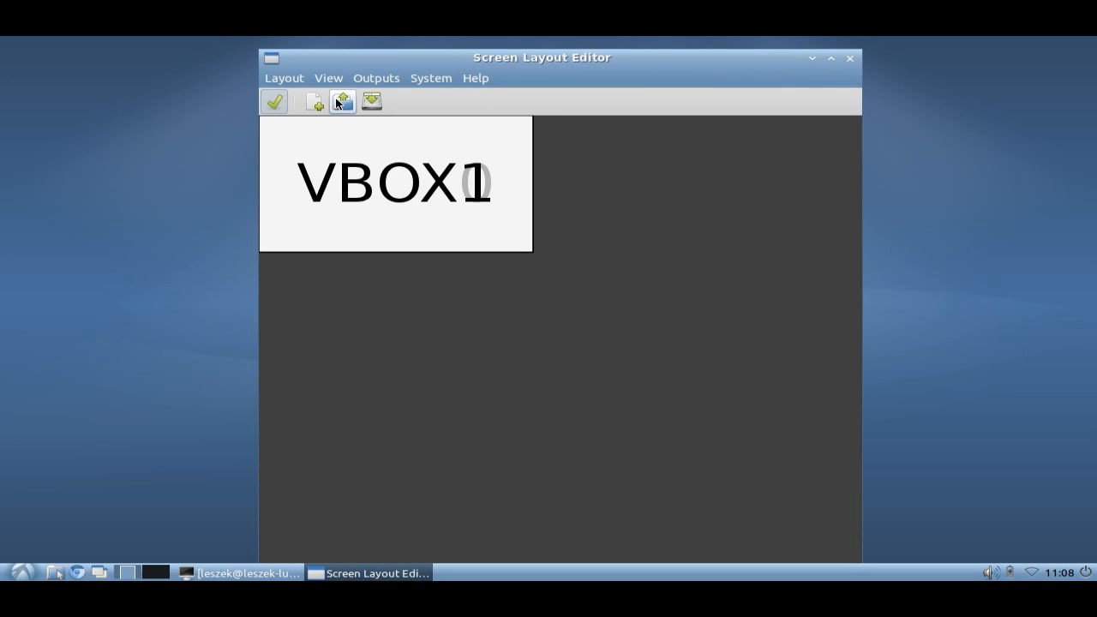
left_click_drag(394, 65, 381, 52)
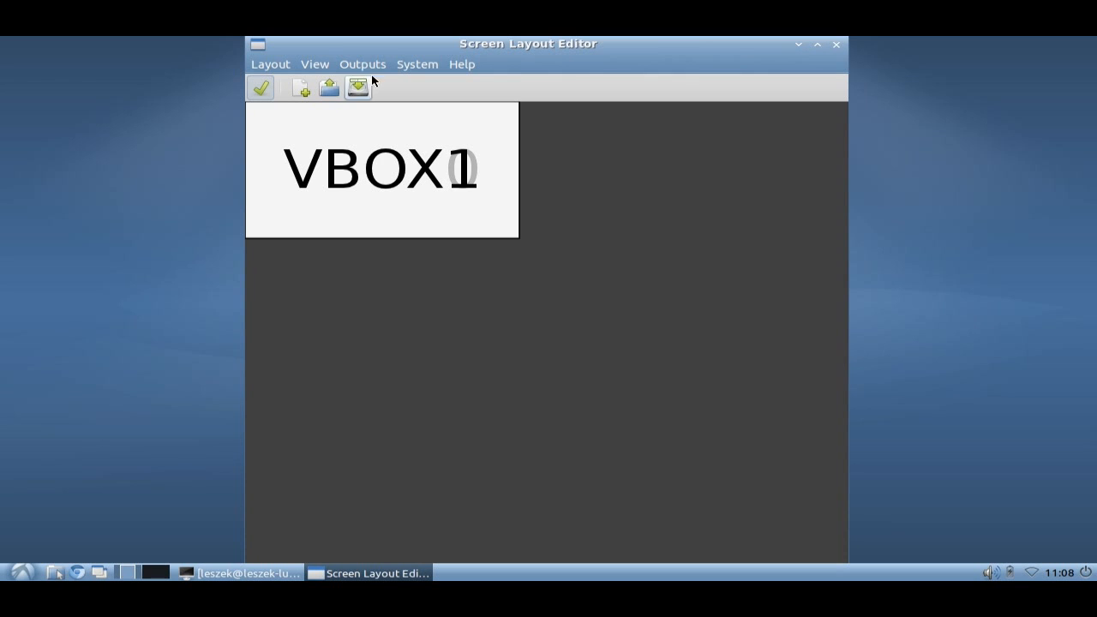
left_click(360, 65)
left_click(475, 84)
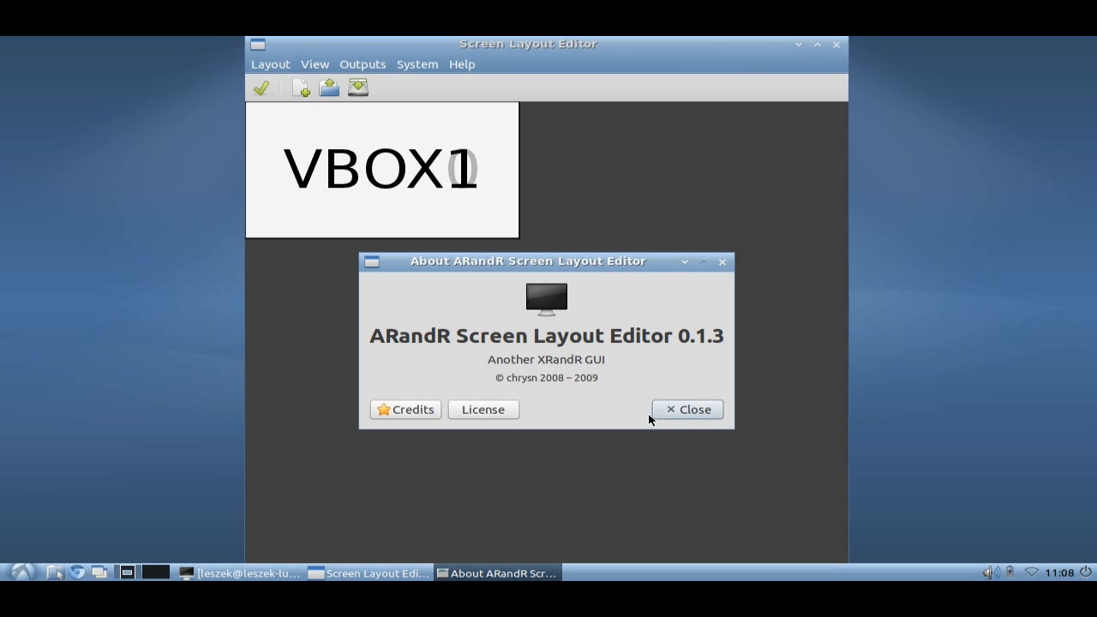
left_click(688, 415)
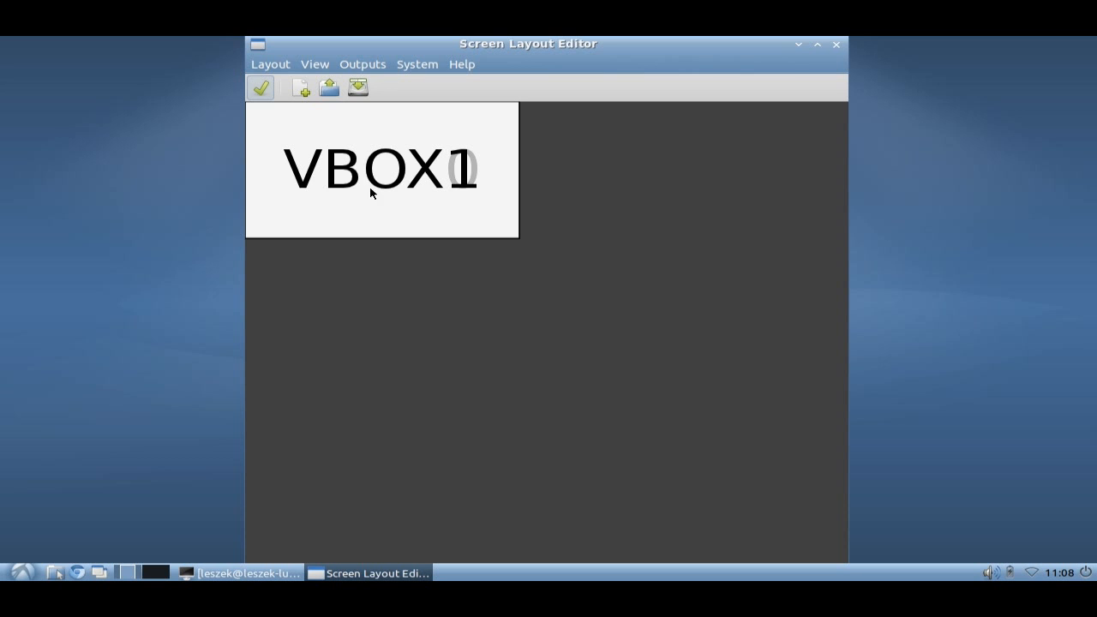
- Pull VBOX1 off VBOX0, try it below VBOX0, then set it to the right of VBOX0
mouse_move(360, 185)
left_mouse_down()
mouse_move(528, 196)
mouse_move(632, 181)
left_mouse_up()
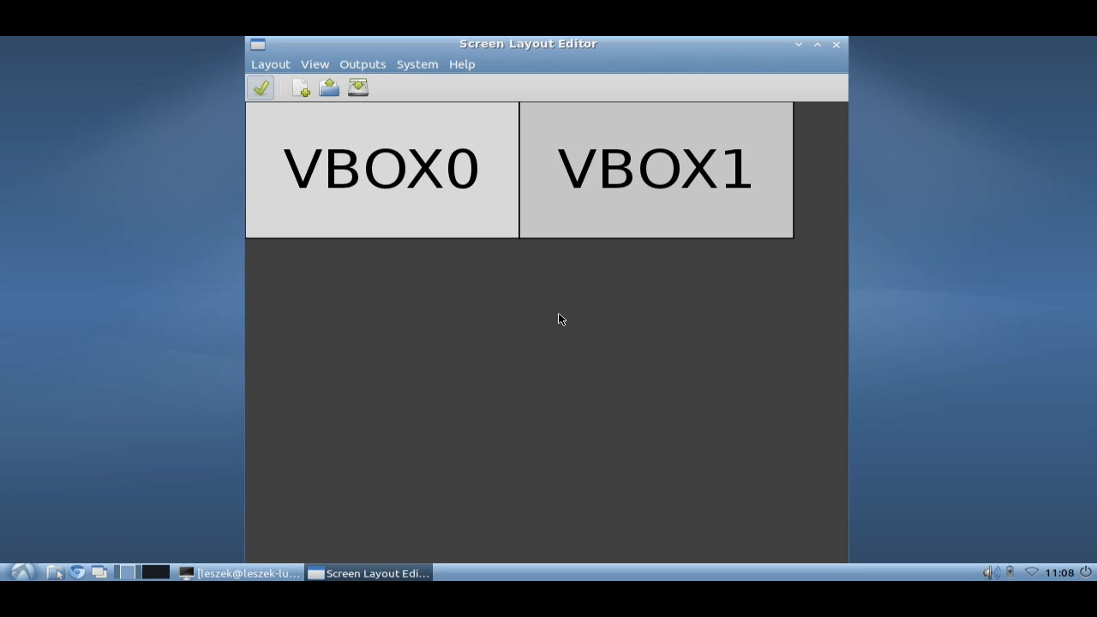
left_click_drag(627, 207, 359, 346)
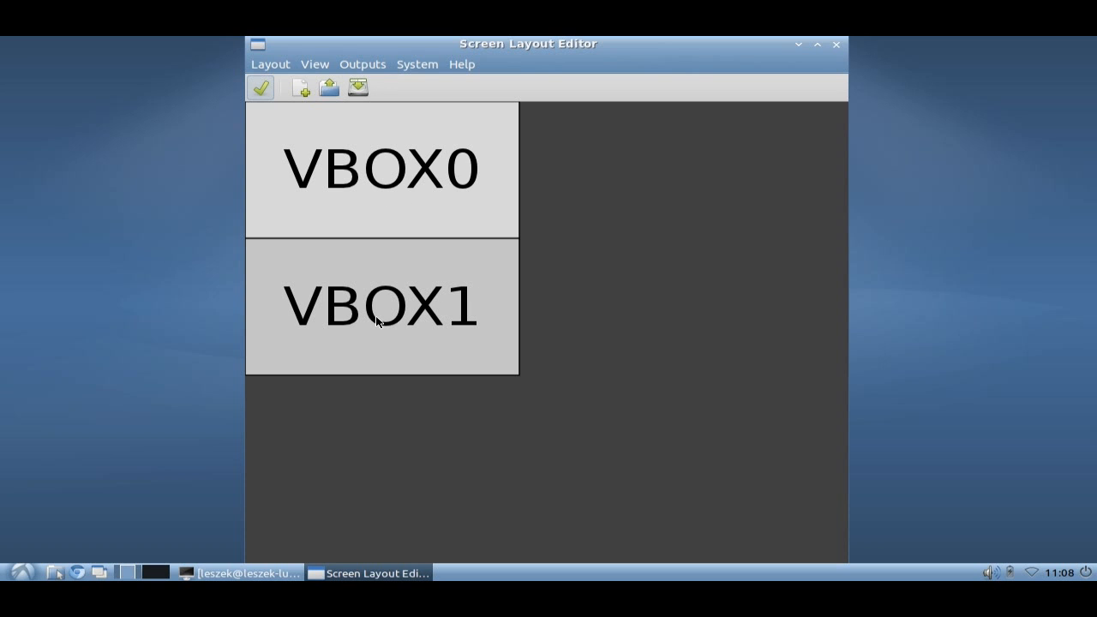
left_click_drag(377, 319, 660, 193)
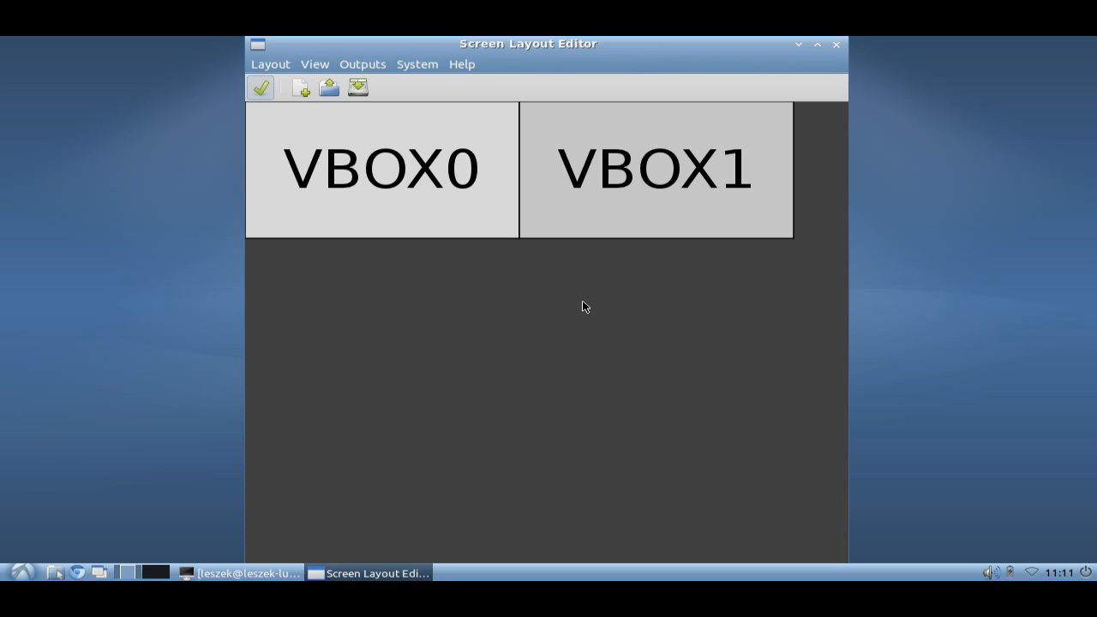
- Slide VBOX1 left until it overlaps VBOX0 almost completely
left_click_drag(613, 229, 386, 230)
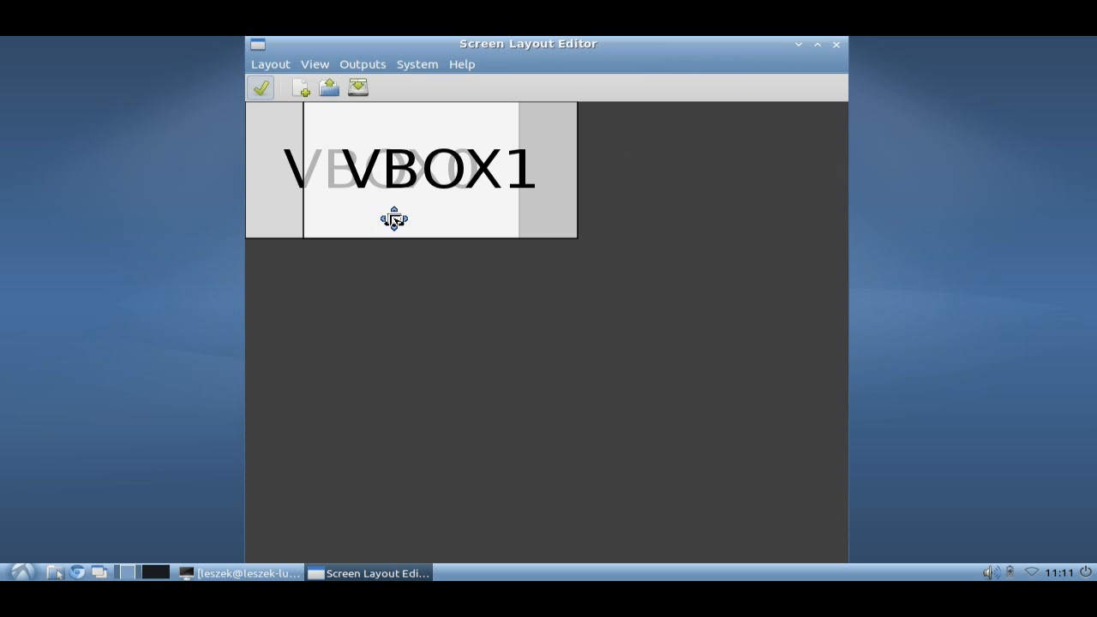
left_click_drag(460, 206, 436, 211)
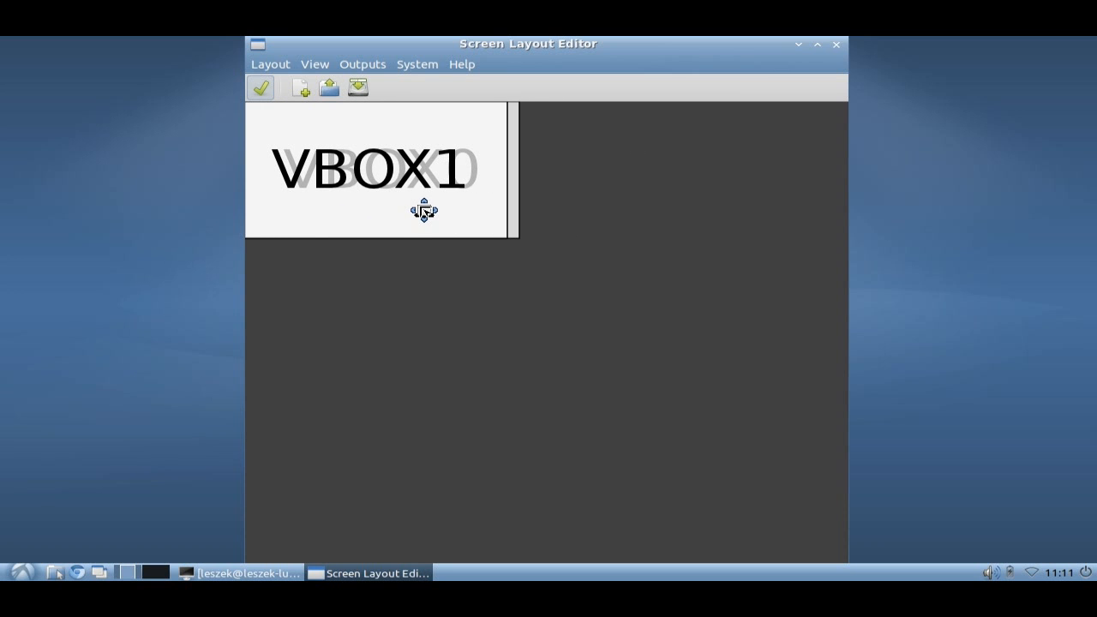